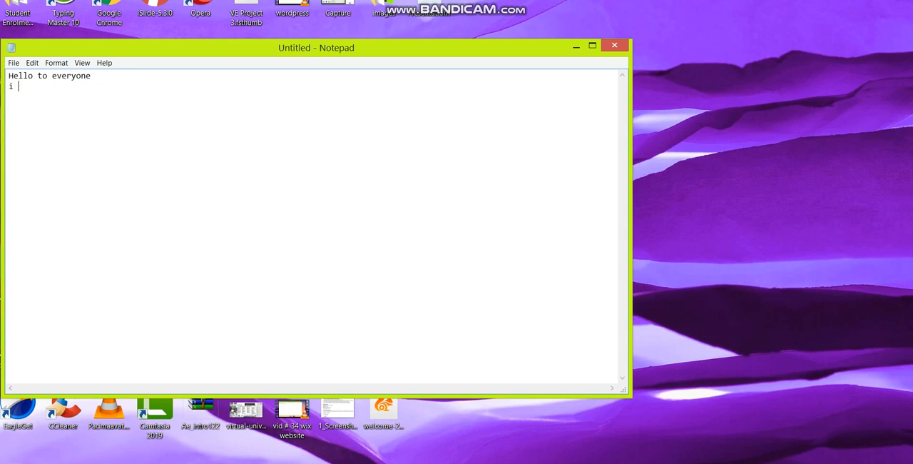
- Complete the note's second line so that it reads "i hpe you all are doing good"
{"action": "type", "text": "you all are doing"}
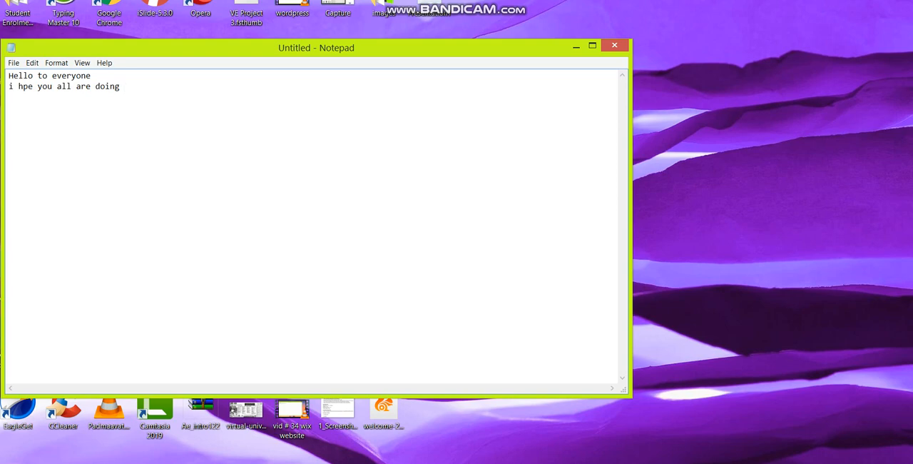
{"action": "type", "text": " good "}
{"action": "type", "text": "in this "}
{"action": "type", "text": "video"}
{"action": "type", "text": " i "}
{"action": "type", "text": "am gonna"}
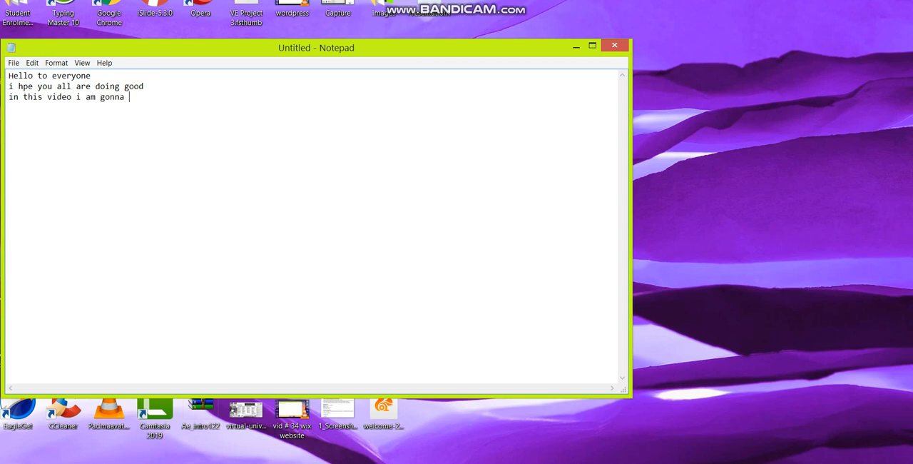
{"action": "type", "text": " show you how i edit my youtube "}
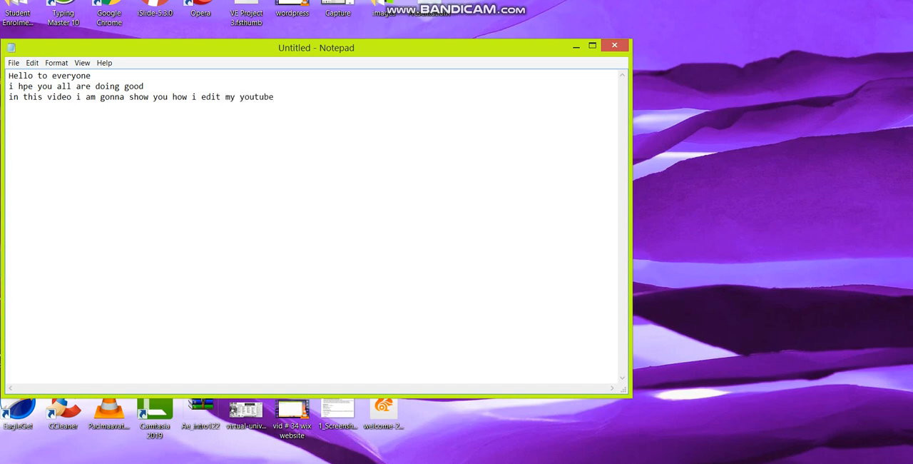
{"action": "type", "text": "videos"}
- Leave a blank line in the note and write "lets starts this video" below it
{"action": "key", "text": "Return"}
{"action": "key", "text": "Return"}
{"action": "type", "text": "lets starts this"}
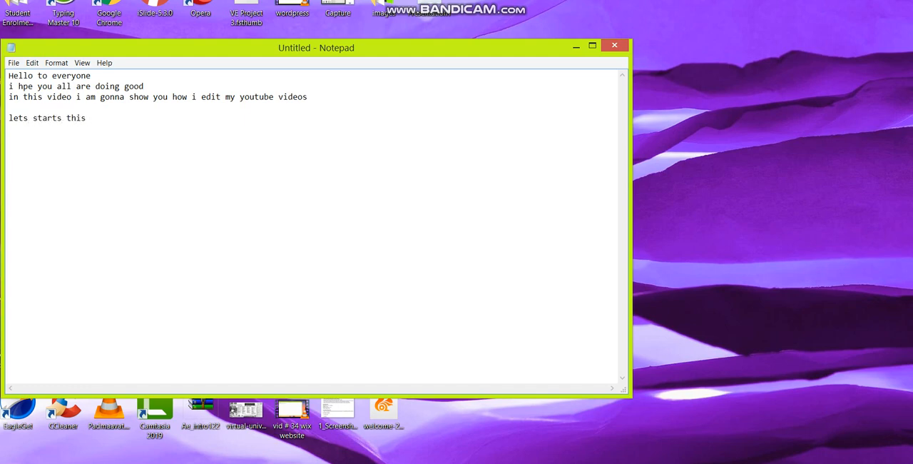
{"action": "type", "text": " cide"}
{"action": "key", "text": "BackSpace"}
{"action": "key", "text": "BackSpace"}
{"action": "key", "text": "BackSpace"}
{"action": "key", "text": "BackSpace"}
{"action": "type", "text": "video"}
- Minimize the note, open the automatically backed-up project in Wondershare Filmora9, and dismiss the Message Center
{"action": "left_click", "coordinate": [576, 47]}
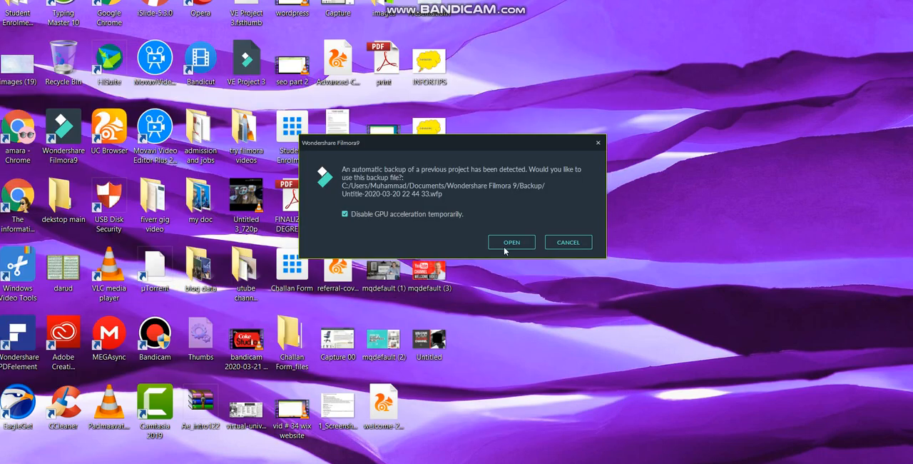
{"action": "left_click", "coordinate": [506, 241]}
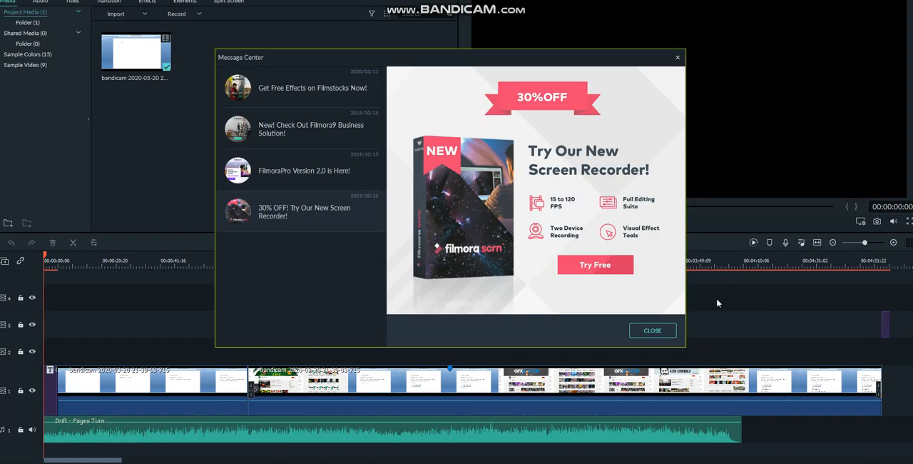
{"action": "left_click", "coordinate": [653, 331]}
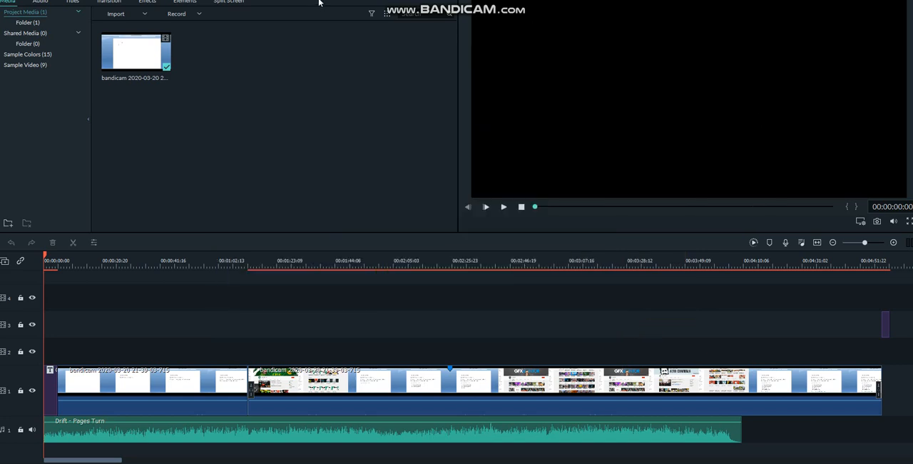
- Create a new, empty project in place of the recovered one
{"action": "left_click_drag", "start_coordinate": [328, 2], "coordinate": [303, 2]}
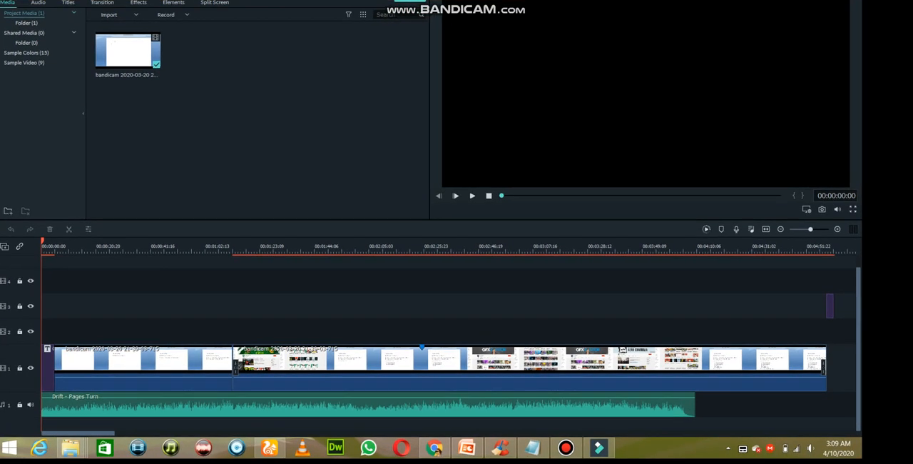
{"action": "left_click", "coordinate": [49, 0]}
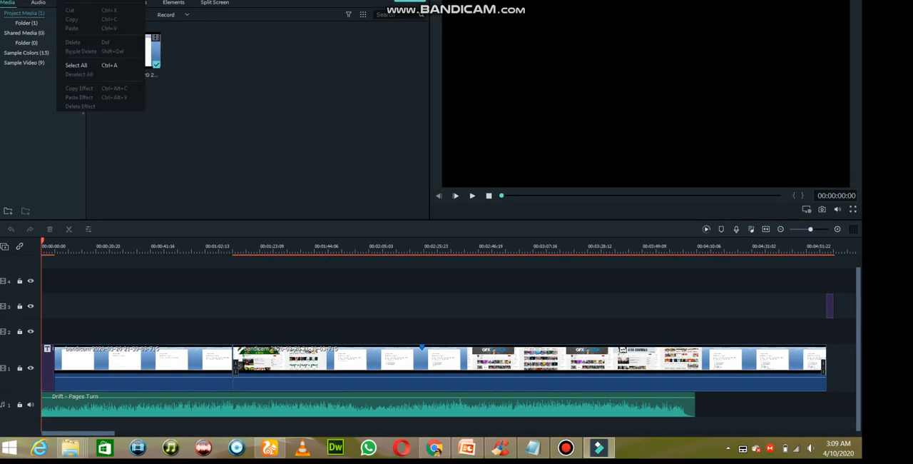
{"action": "mouse_move", "coordinate": [68, 0]}
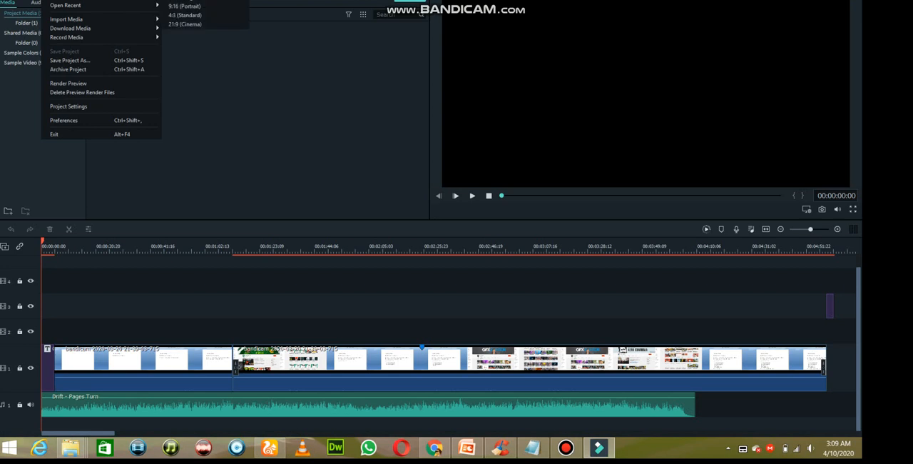
{"action": "left_click", "coordinate": [185, 0]}
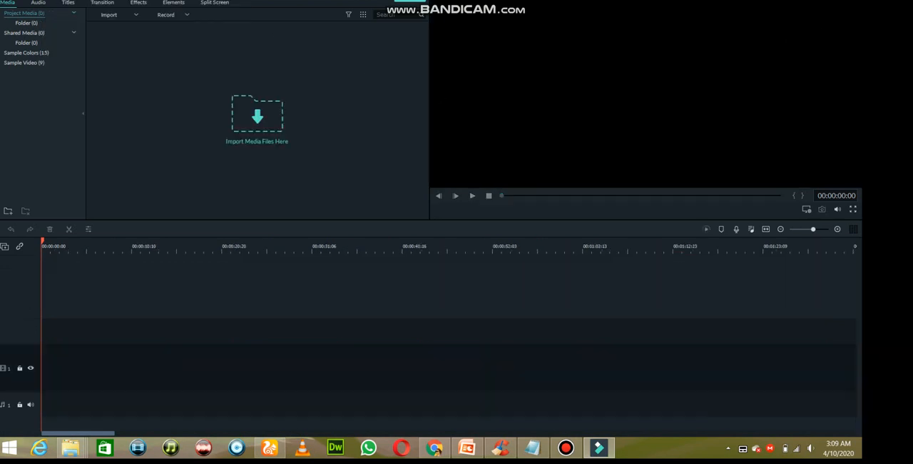
- Import the "seo part 2" video from the Desktop and add it to the timeline, keeping the current project settings
{"action": "left_click", "coordinate": [266, 117]}
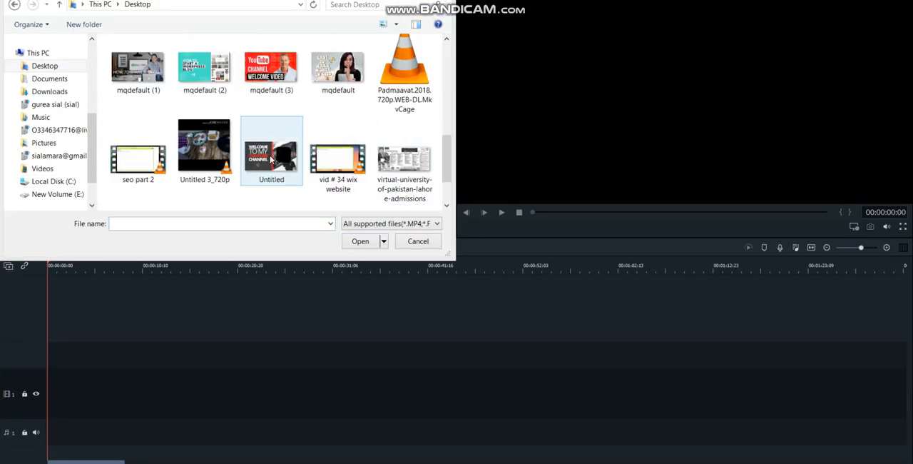
{"action": "double_click", "coordinate": [140, 163]}
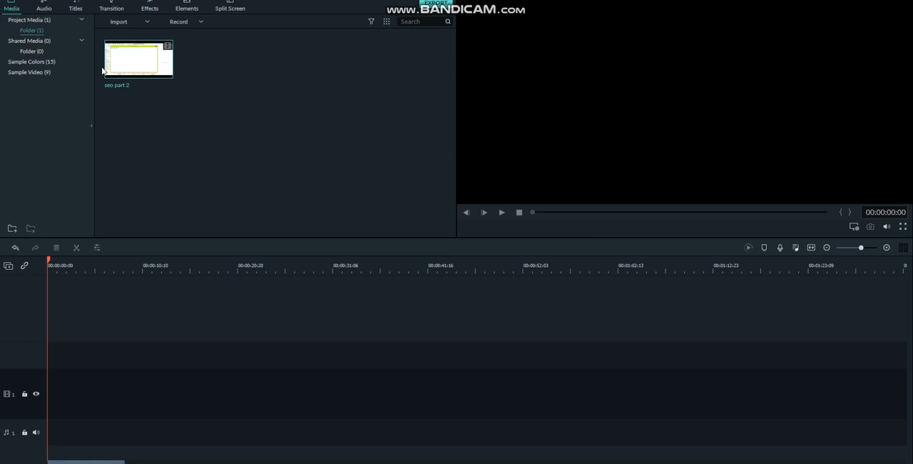
{"action": "left_click", "coordinate": [140, 60]}
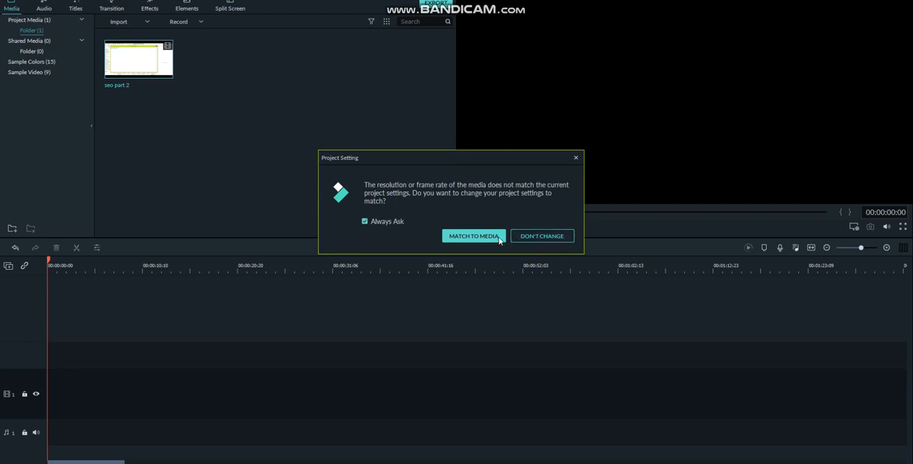
{"action": "left_click", "coordinate": [531, 239]}
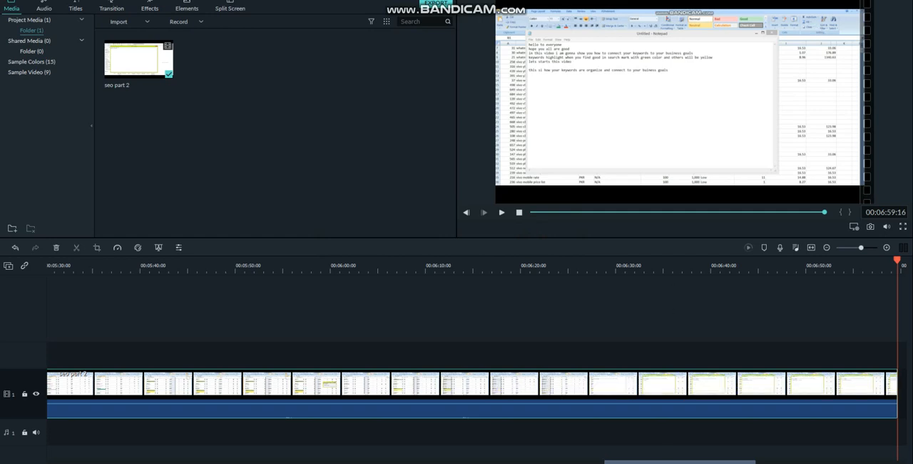
- Inspect the "seo part 2" clip along the timeline, scrubbing back from its end to about the four-minute mark
{"action": "left_click_drag", "start_coordinate": [680, 461], "coordinate": [124, 461]}
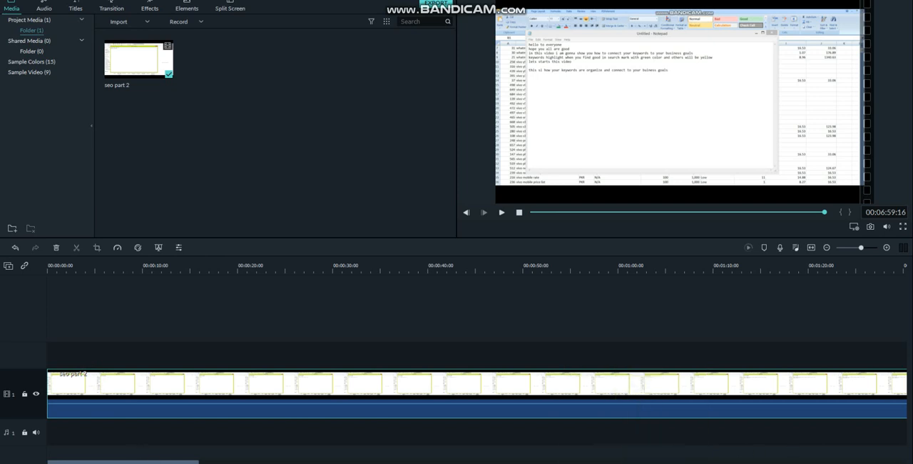
{"action": "left_click_drag", "start_coordinate": [122, 461], "coordinate": [728, 461]}
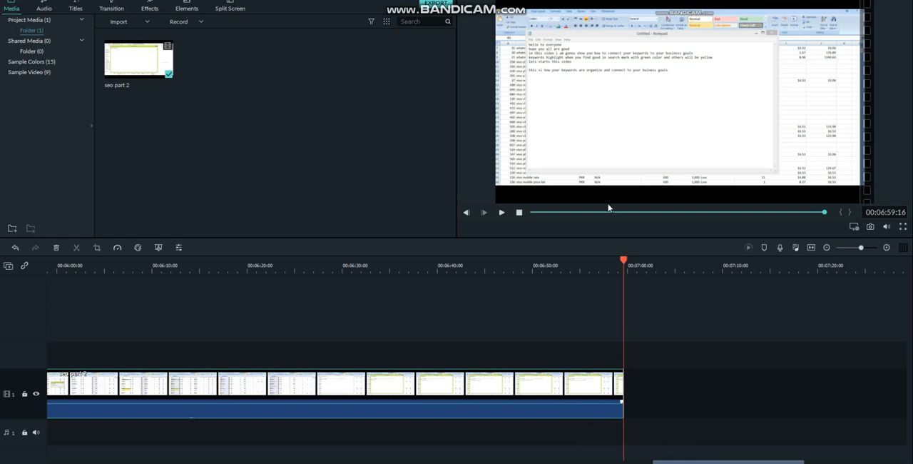
{"action": "left_click_drag", "start_coordinate": [624, 260], "coordinate": [21, 293]}
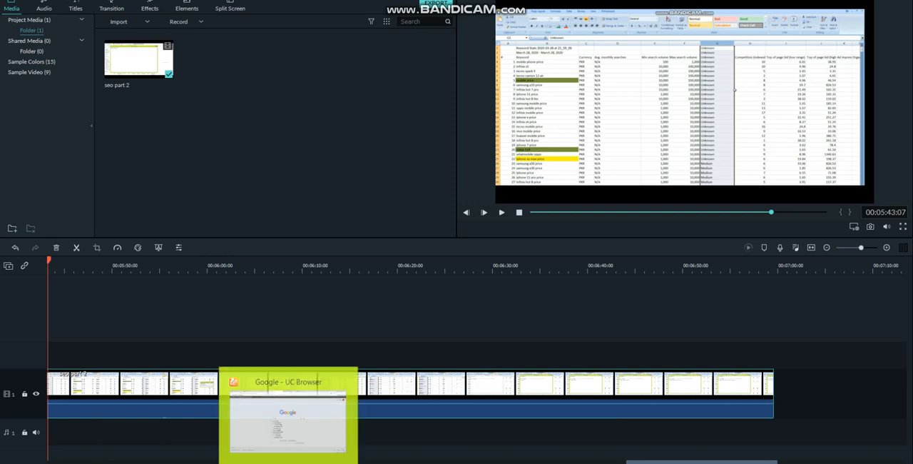
{"action": "left_click_drag", "start_coordinate": [686, 462], "coordinate": [557, 460]}
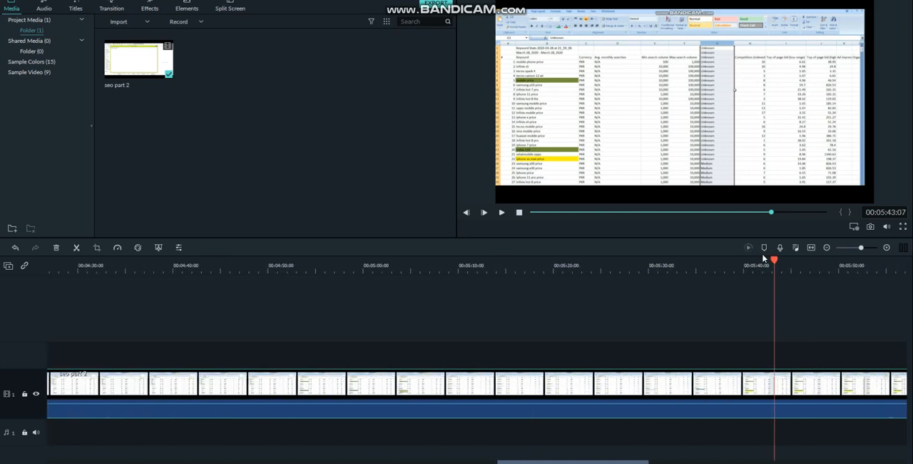
{"action": "left_click_drag", "start_coordinate": [783, 260], "coordinate": [299, 267]}
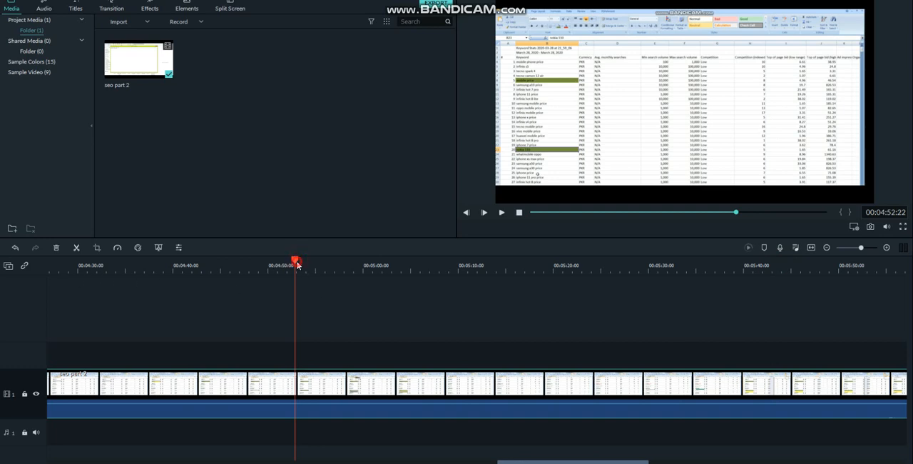
{"action": "left_click_drag", "start_coordinate": [297, 264], "coordinate": [47, 265]}
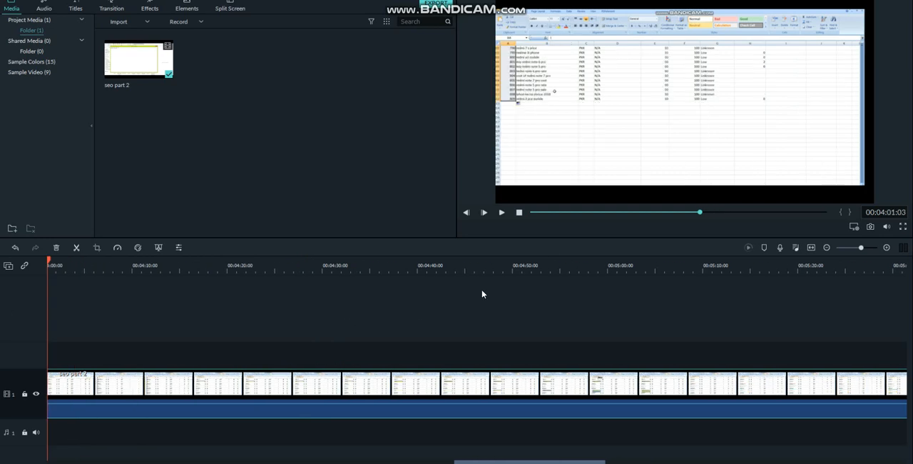
- Play the first few seconds of the clip from the beginning, pause, and return the playhead to the start
{"action": "left_click", "coordinate": [540, 213]}
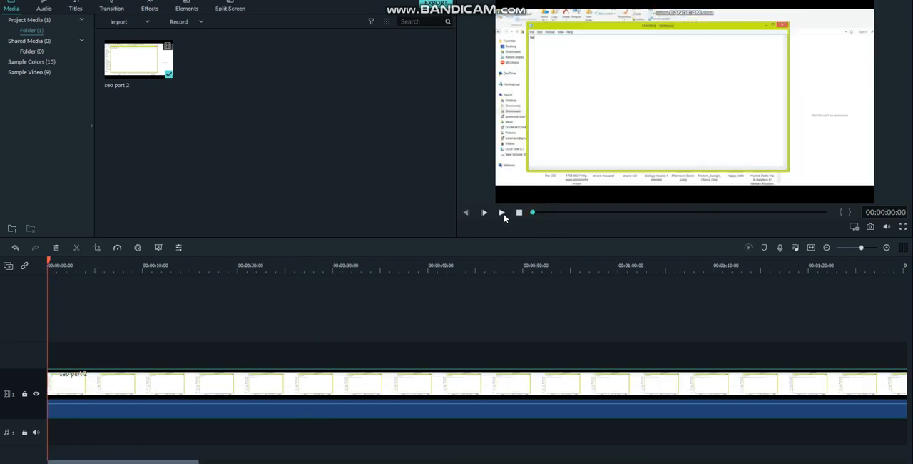
{"action": "left_click", "coordinate": [503, 213]}
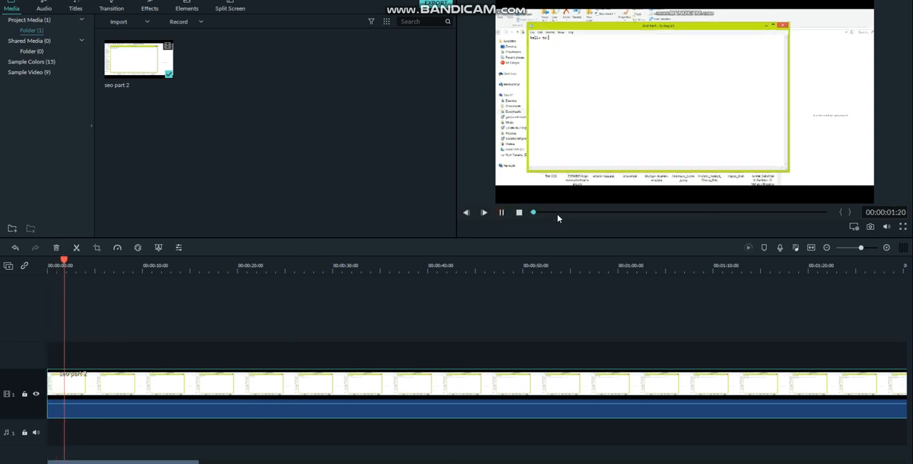
{"action": "left_click", "coordinate": [502, 212]}
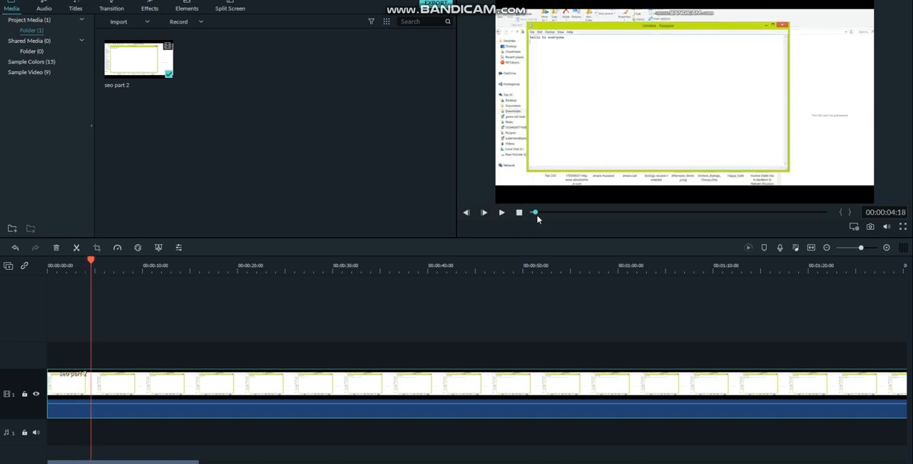
{"action": "left_click_drag", "start_coordinate": [536, 213], "coordinate": [534, 214]}
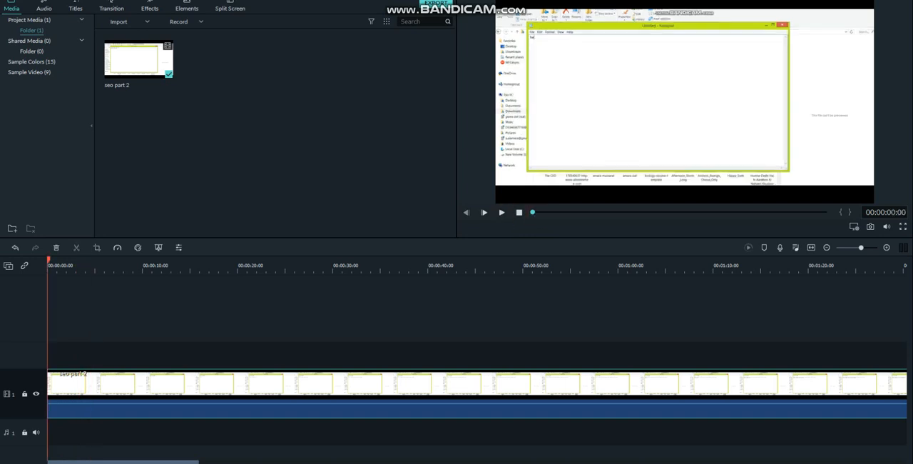
- Add the "Living Pulse - Go Goes" music under the video with a 38.92 s fade-in and a 17.36 s fade-out
{"action": "left_click", "coordinate": [45, 16]}
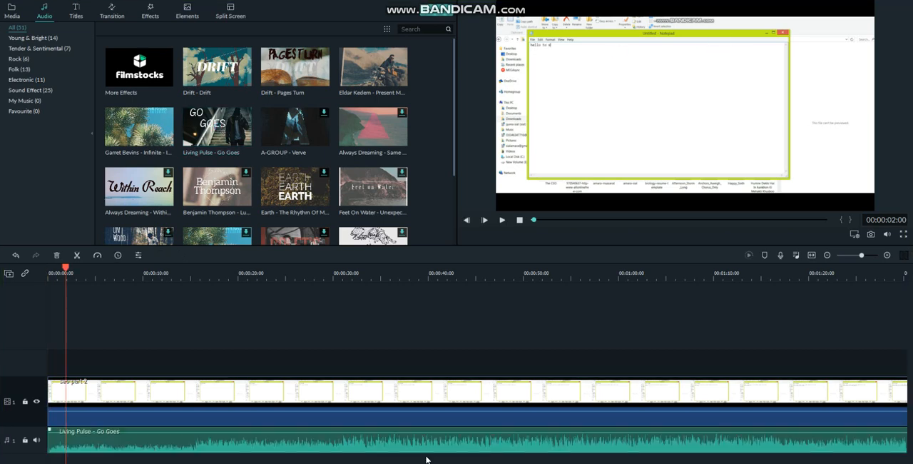
{"action": "left_click", "coordinate": [368, 445]}
{"action": "double_click", "coordinate": [368, 445]}
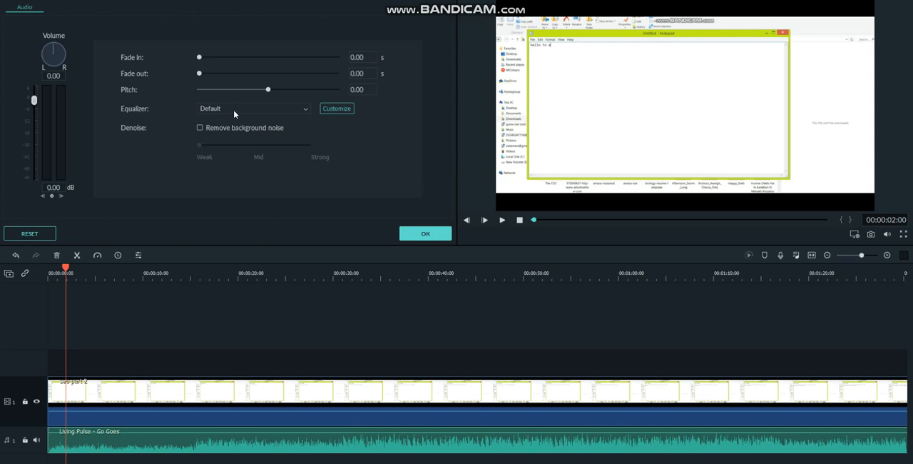
{"action": "left_click", "coordinate": [218, 74]}
{"action": "left_click", "coordinate": [226, 57]}
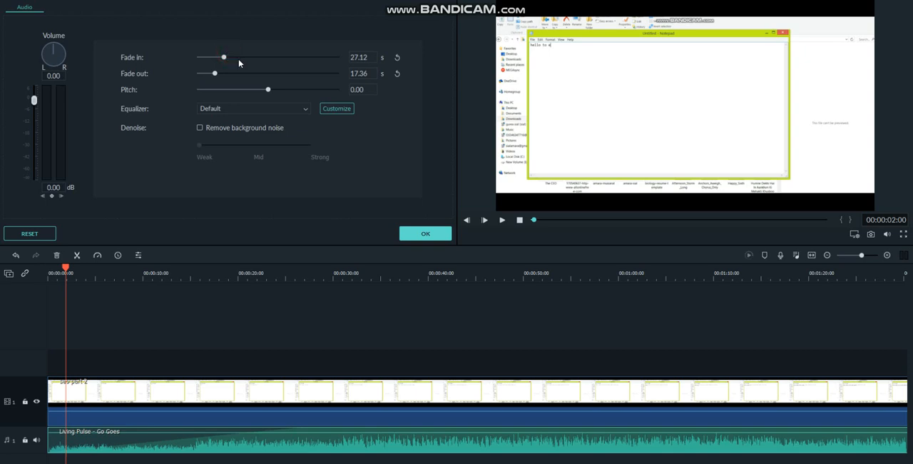
{"action": "left_click", "coordinate": [236, 58]}
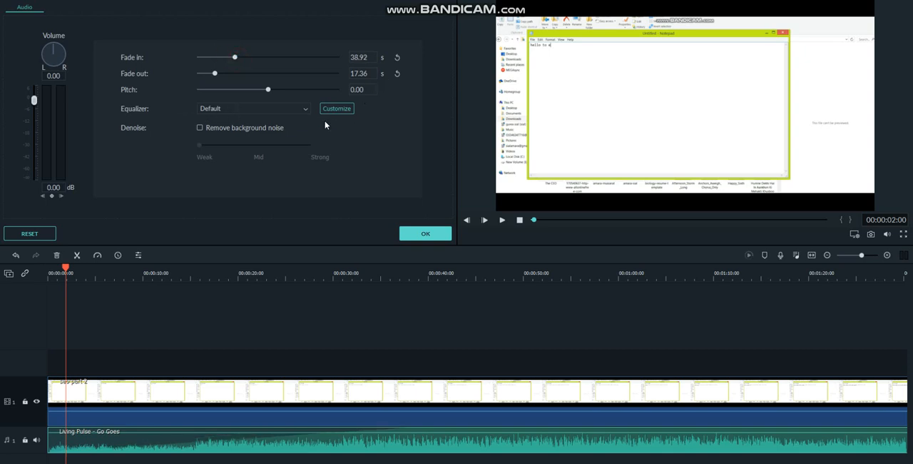
{"action": "left_click", "coordinate": [425, 235]}
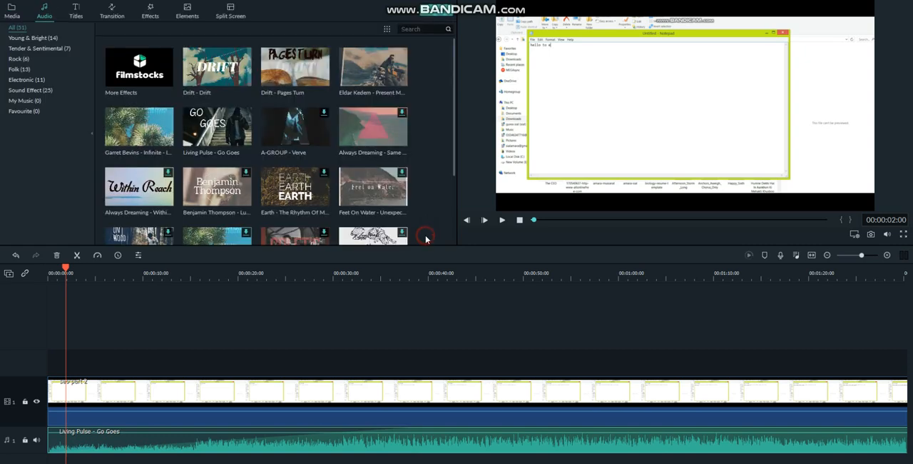
- Add the Credit 3 title above the video at the two-second mark and open its text settings
{"action": "left_click", "coordinate": [76, 12]}
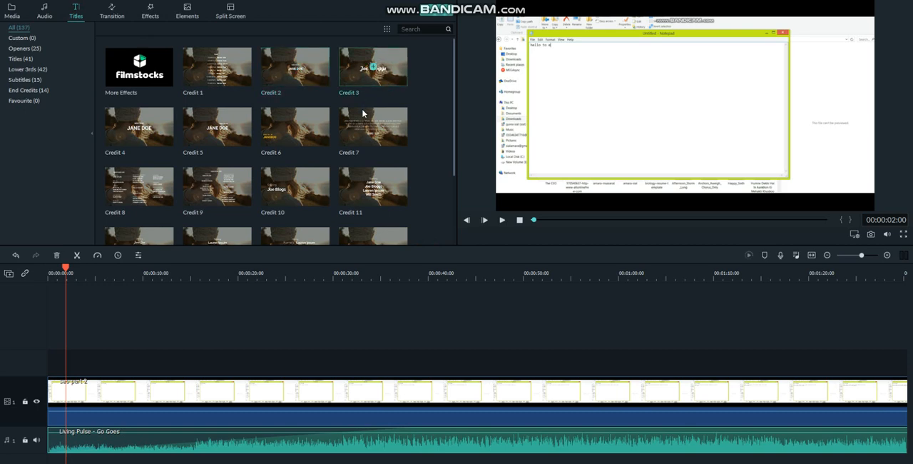
{"action": "left_click", "coordinate": [374, 67]}
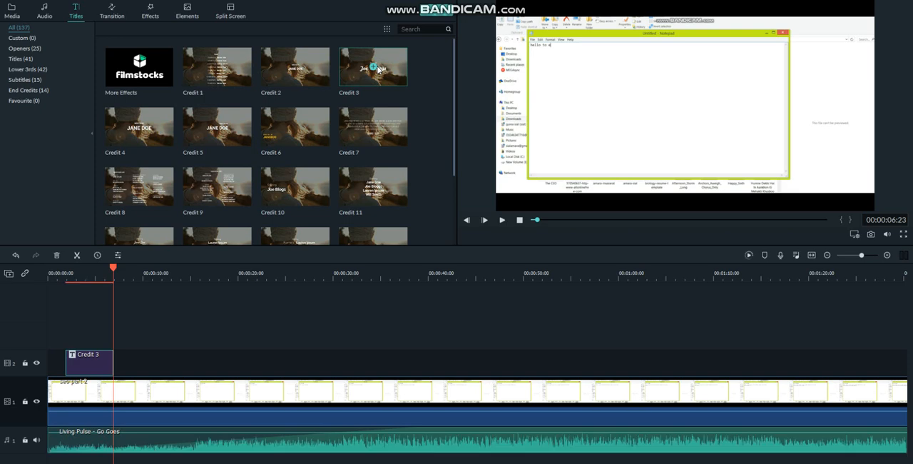
{"action": "left_click", "coordinate": [94, 361]}
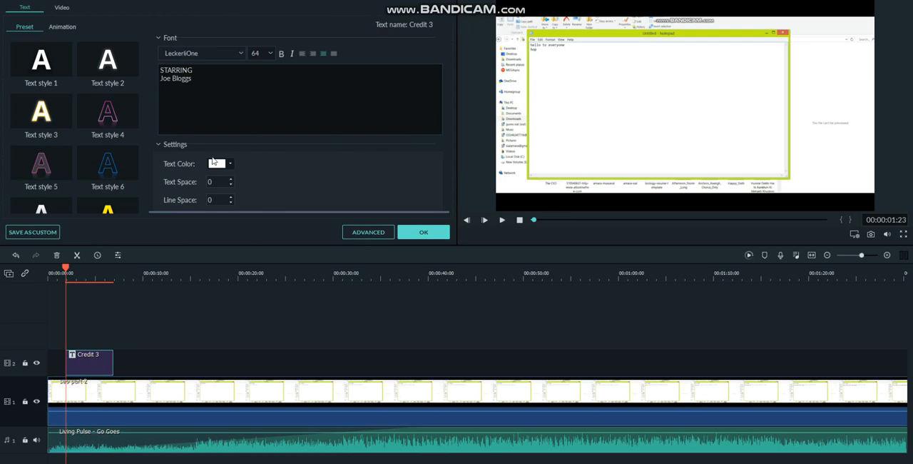
- Replace the title's first line with "SEO AND WEB RESEARCH"
{"action": "left_click", "coordinate": [191, 69]}
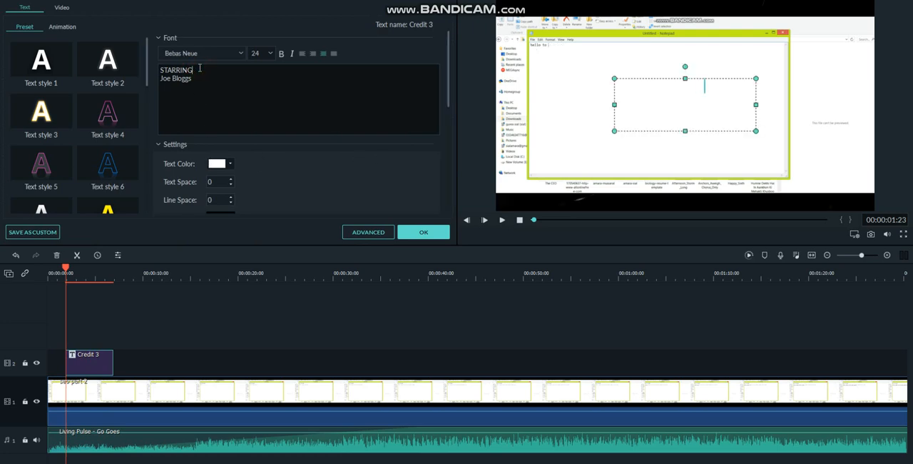
{"action": "key", "text": "BackSpace"}
{"action": "key", "text": "BackSpace"}
{"action": "key", "text": "BackSpace"}
{"action": "key", "text": "BackSpace"}
{"action": "key", "text": "BackSpace"}
{"action": "key", "text": "BackSpace"}
{"action": "key", "text": "BackSpace"}
{"action": "key", "text": "BackSpace"}
{"action": "key", "text": "BackSpace"}
{"action": "type", "text": "S"}
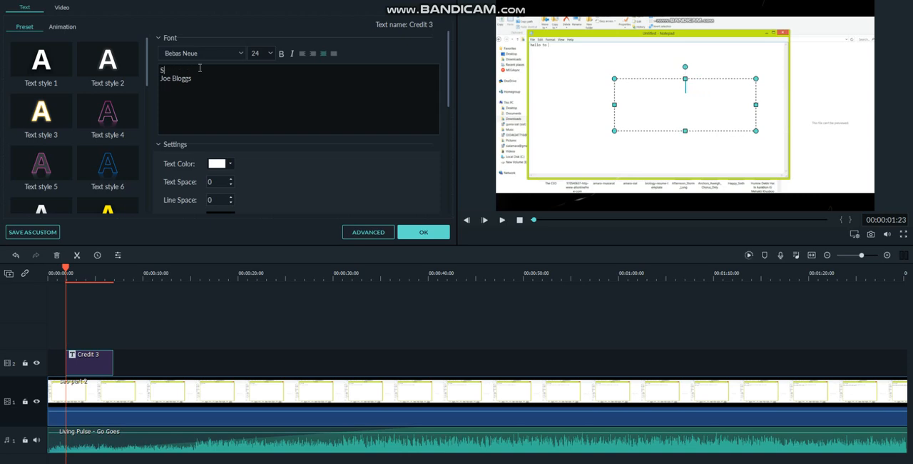
{"action": "type", "text": "EO "}
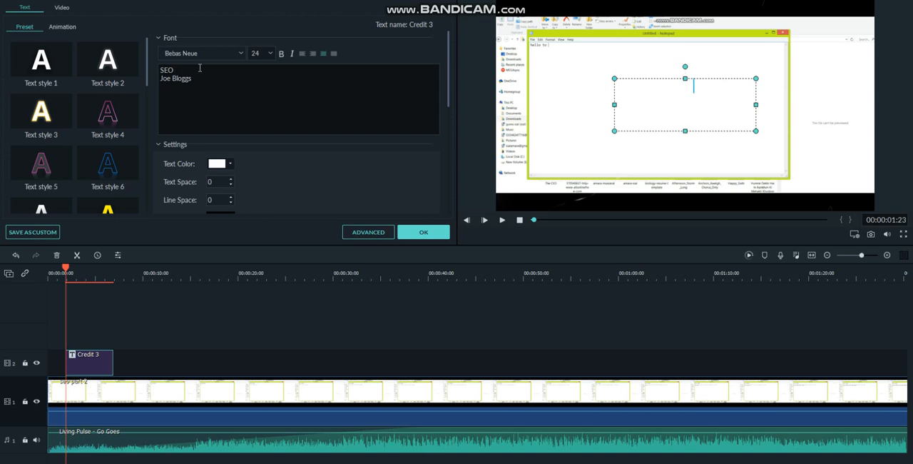
{"action": "type", "text": "AND WEB RESEARCH"}
- Delete the placeholder name from the title's second line
{"action": "left_click", "coordinate": [199, 84]}
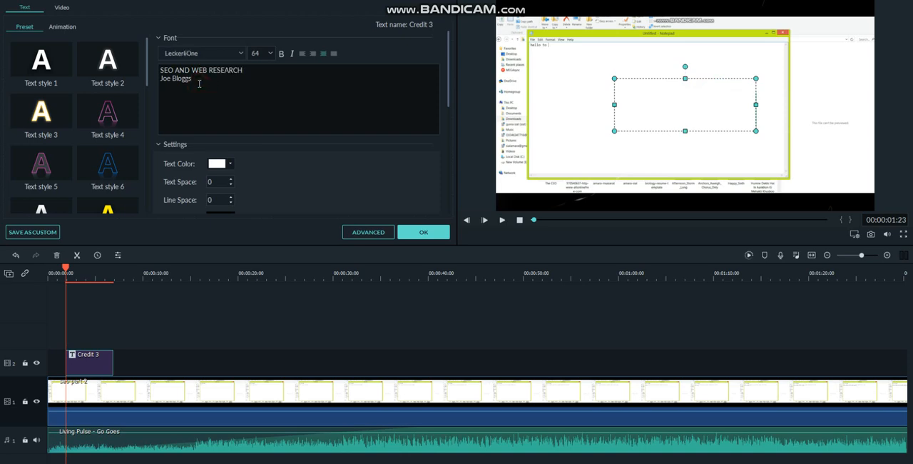
{"action": "key", "text": "BackSpace"}
{"action": "key", "text": "BackSpace"}
{"action": "key", "text": "BackSpace"}
{"action": "key", "text": "BackSpace"}
{"action": "key", "text": "BackSpace"}
{"action": "key", "text": "BackSpace"}
{"action": "key", "text": "BackSpace"}
{"action": "key", "text": "BackSpace"}
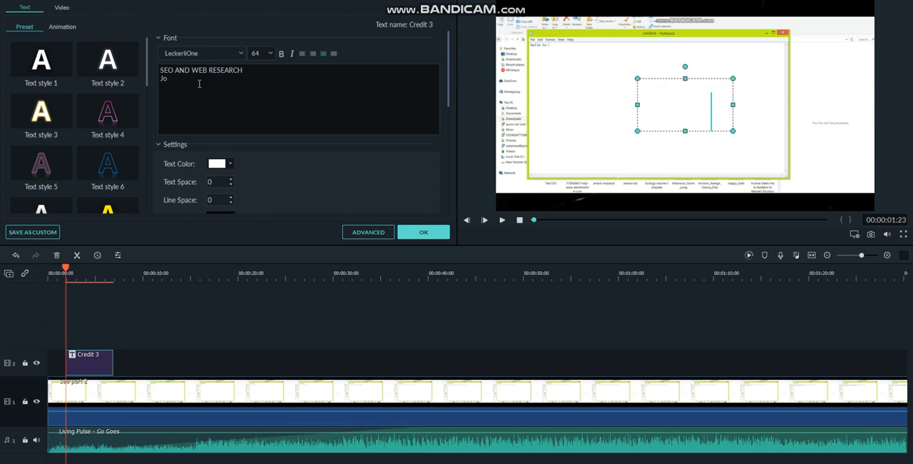
{"action": "key", "text": "BackSpace"}
{"action": "key", "text": "BackSpace"}
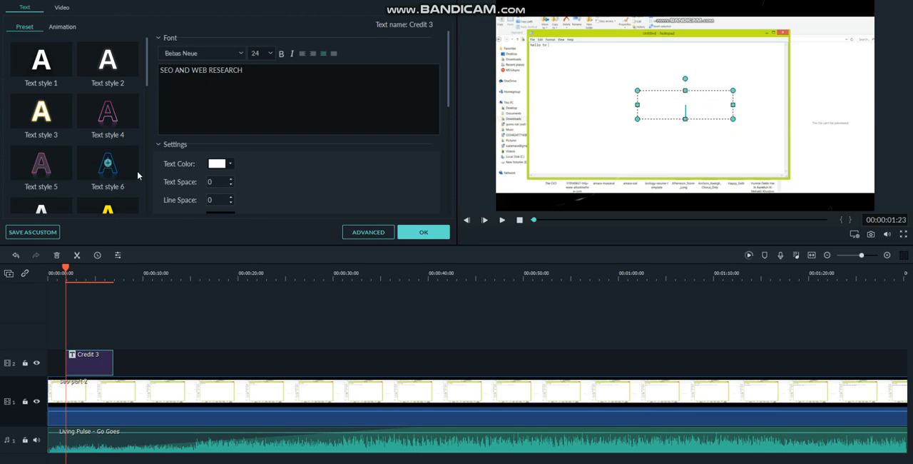
- Apply Text style 3 with a dark purple text colour and stretch the title's text box downward in the preview
{"action": "left_click", "coordinate": [41, 117]}
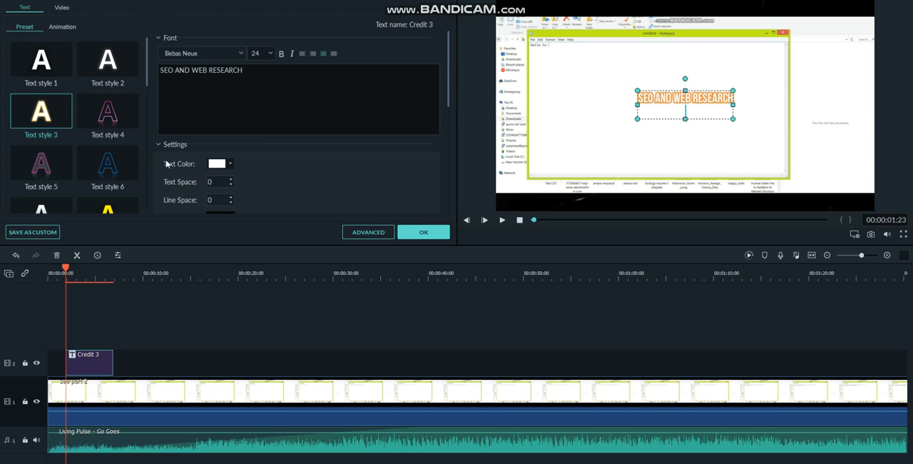
{"action": "left_click", "coordinate": [231, 165]}
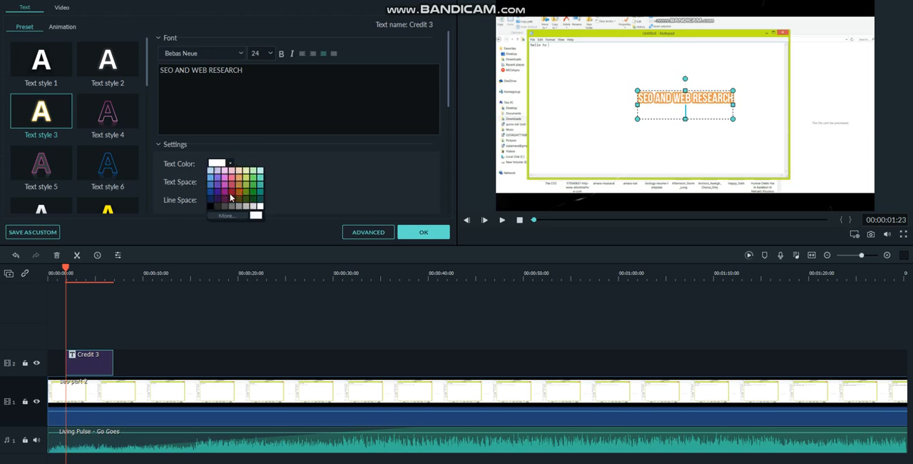
{"action": "left_click", "coordinate": [219, 194]}
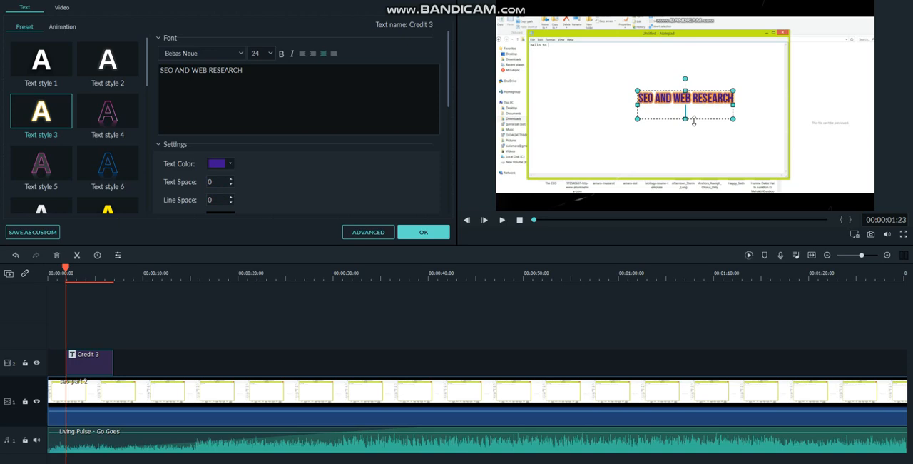
{"action": "left_click_drag", "start_coordinate": [694, 121], "coordinate": [705, 154]}
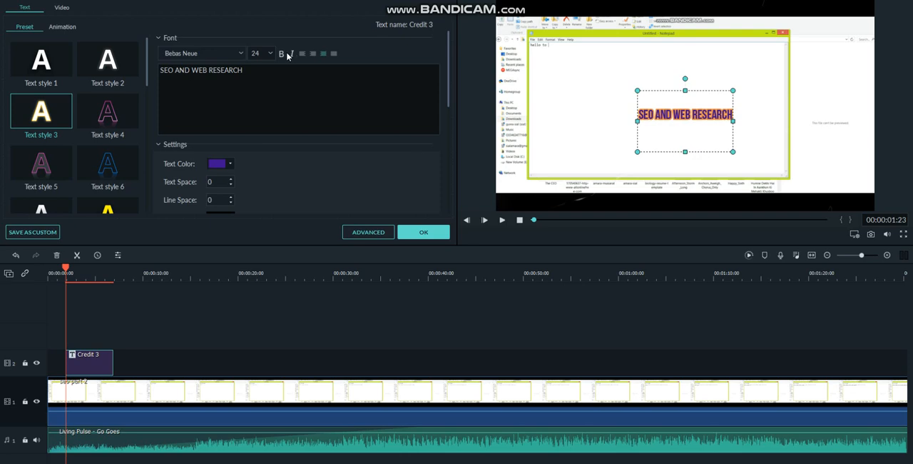
- Make the title text bold and italic, trying font size 22 before setting it to 24
{"action": "left_click", "coordinate": [287, 56]}
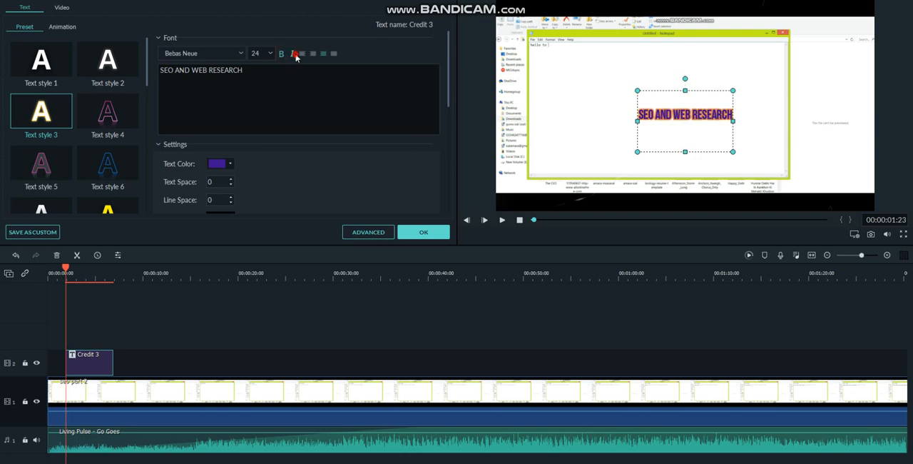
{"action": "left_click", "coordinate": [293, 55]}
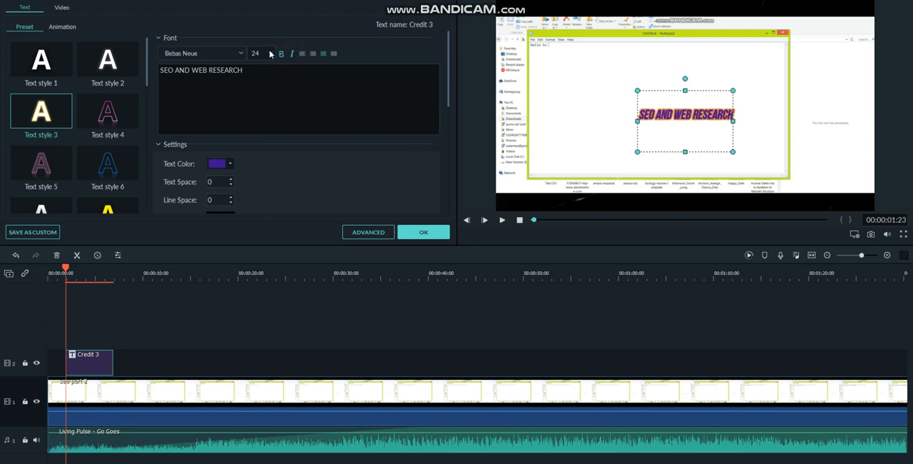
{"action": "left_click", "coordinate": [274, 56]}
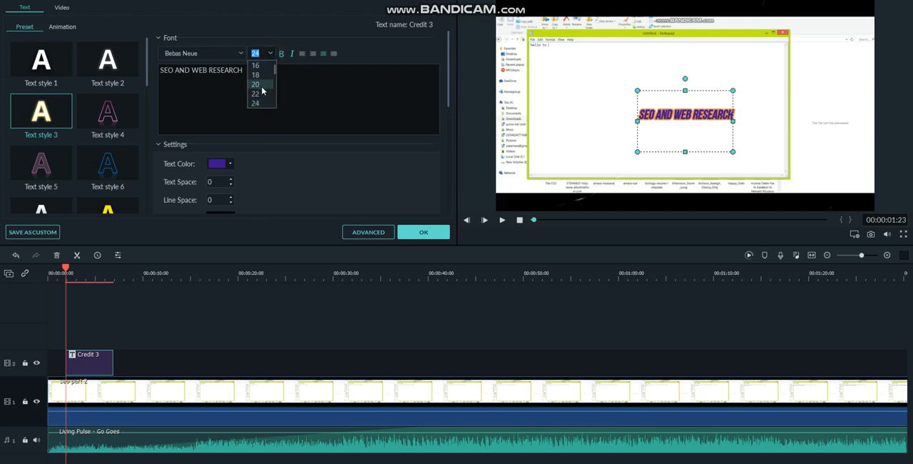
{"action": "left_click", "coordinate": [263, 94]}
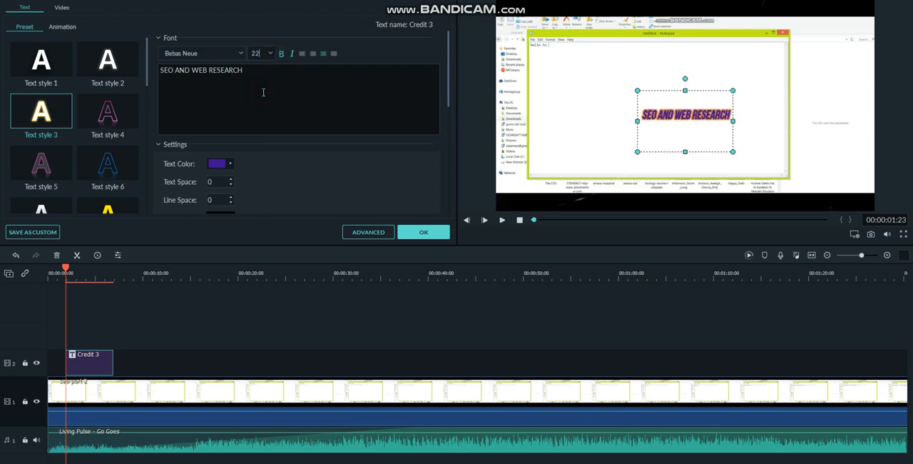
{"action": "left_click", "coordinate": [271, 54]}
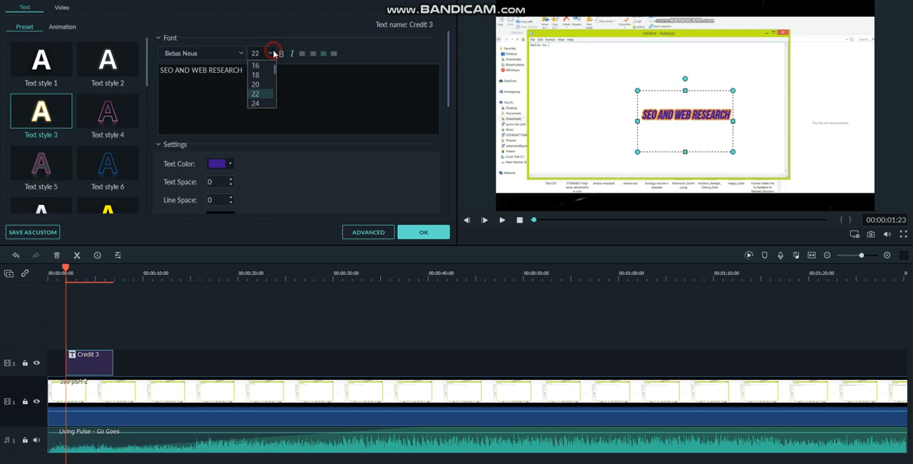
{"action": "left_click", "coordinate": [259, 104]}
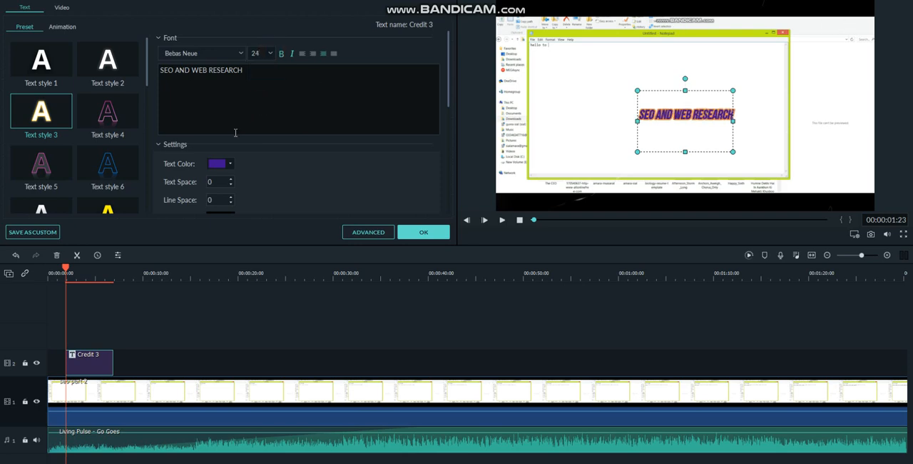
- Move the Credit 3 title to the start of the timeline, look over its Transform settings and confirm the title
{"action": "left_click_drag", "start_coordinate": [78, 368], "coordinate": [60, 369]}
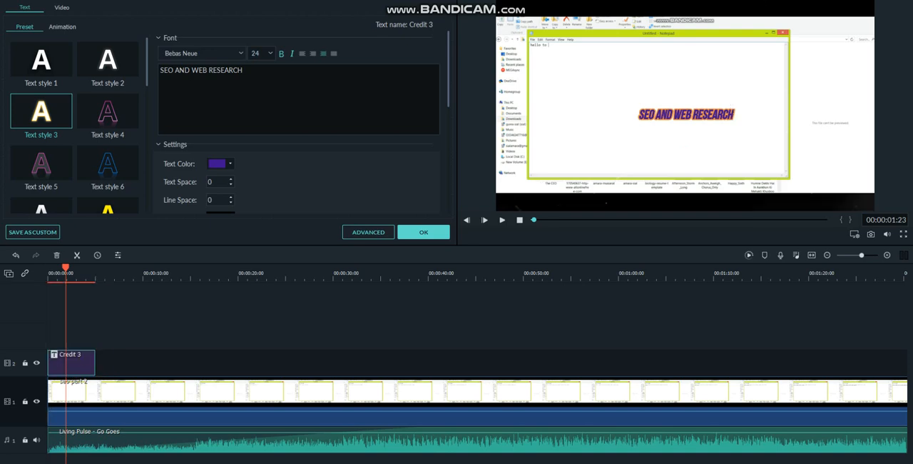
{"action": "left_click", "coordinate": [62, 8]}
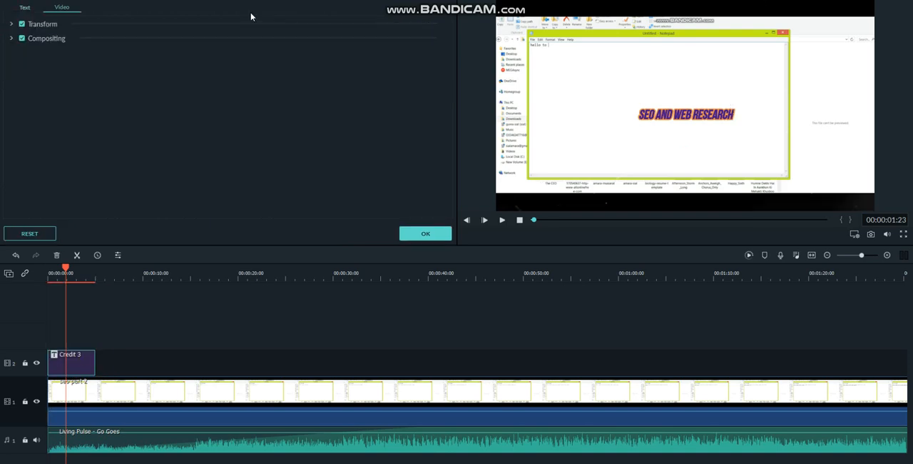
{"action": "left_click", "coordinate": [42, 27]}
{"action": "left_click", "coordinate": [41, 29]}
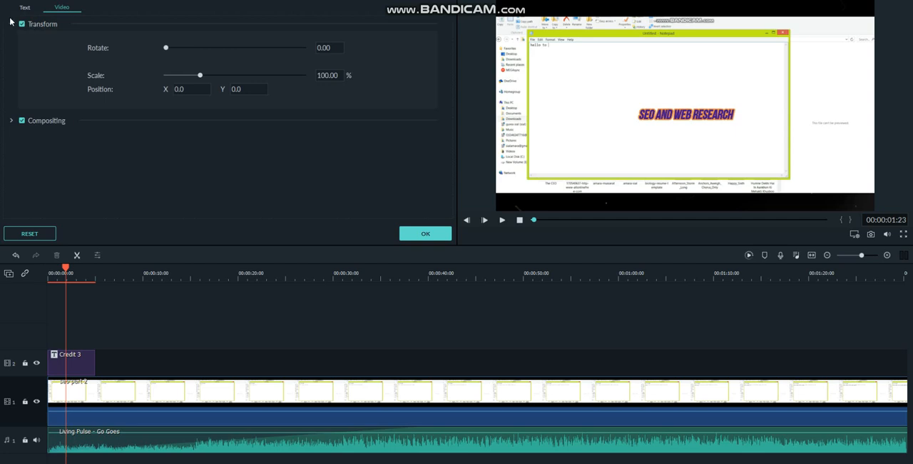
{"action": "left_click", "coordinate": [25, 8]}
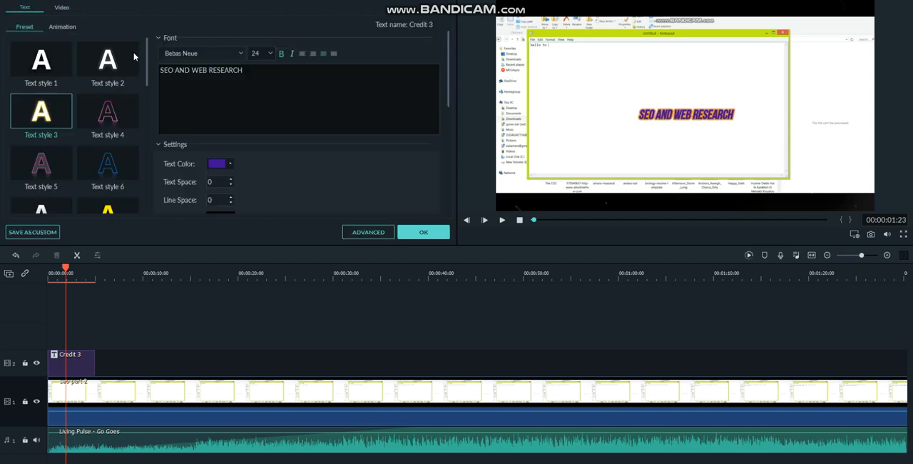
{"action": "left_click", "coordinate": [424, 232]}
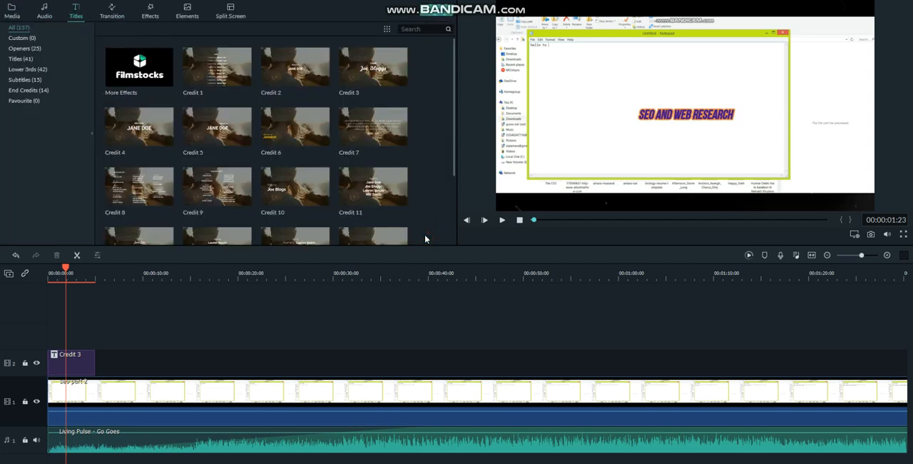
- Try to add the Blurry Cross 4 transition to the "seo part 2" clip and preview the video, jumping to about 1:11
{"action": "left_click", "coordinate": [113, 14]}
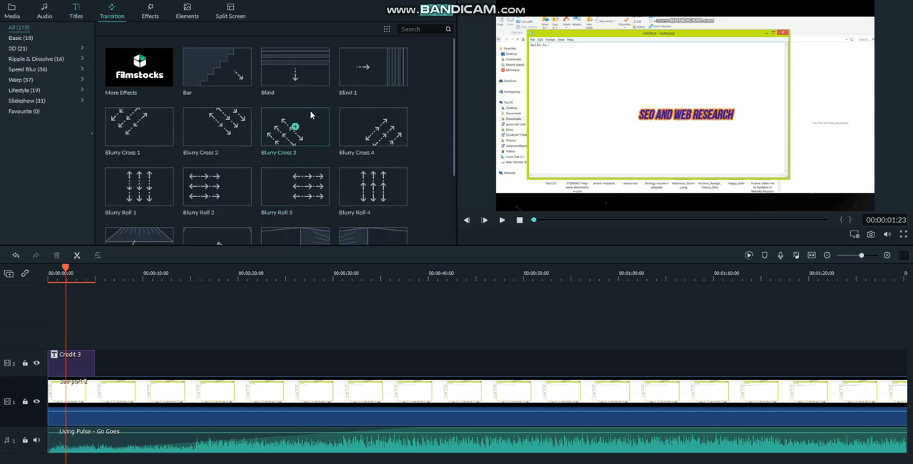
{"action": "left_click", "coordinate": [298, 131]}
{"action": "left_click", "coordinate": [379, 126]}
{"action": "left_click", "coordinate": [148, 399]}
{"action": "left_click", "coordinate": [148, 399]}
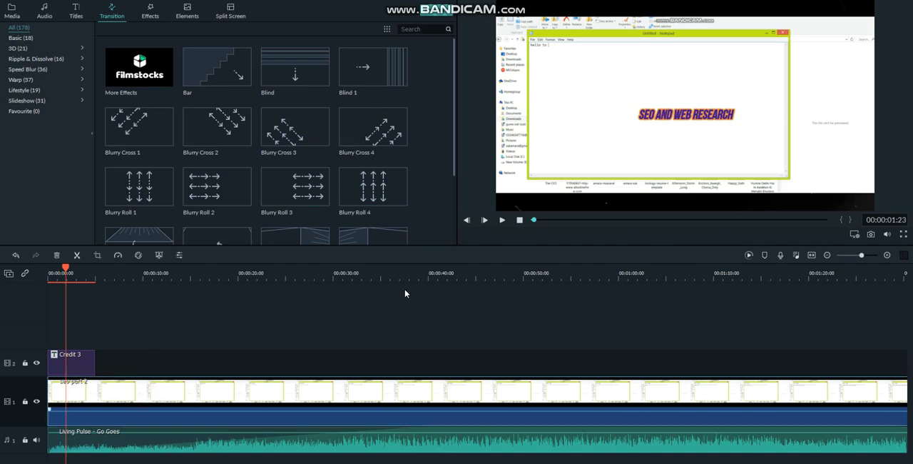
{"action": "left_click", "coordinate": [502, 220]}
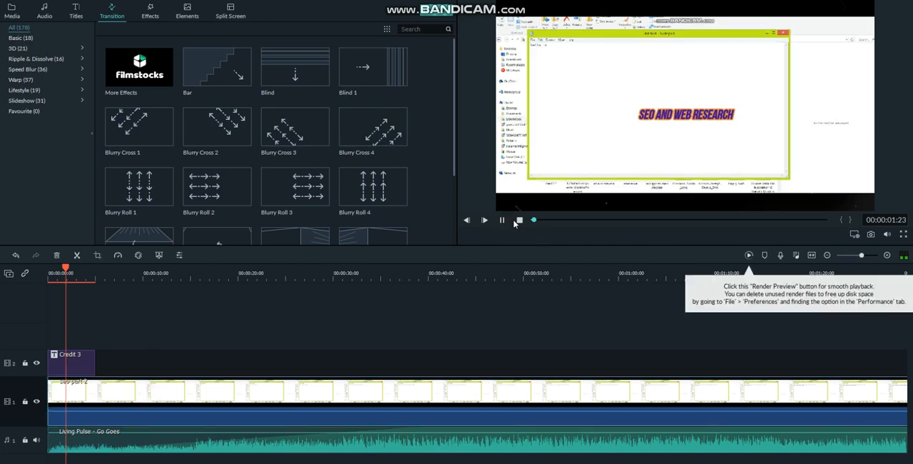
{"action": "left_click", "coordinate": [577, 220]}
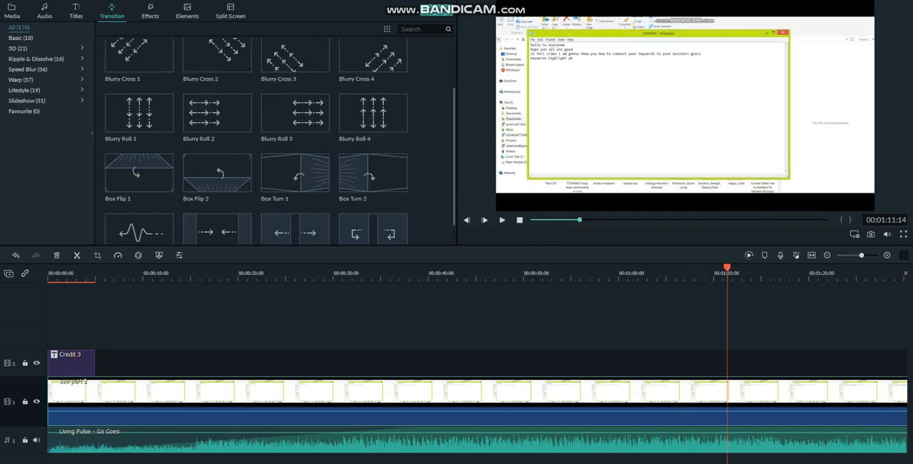
- Add the Fade Grayscale transition to the start of the "seo part 2" clip and briefly play the video from about 1:11
{"action": "left_click_drag", "start_coordinate": [459, 169], "coordinate": [462, 272]}
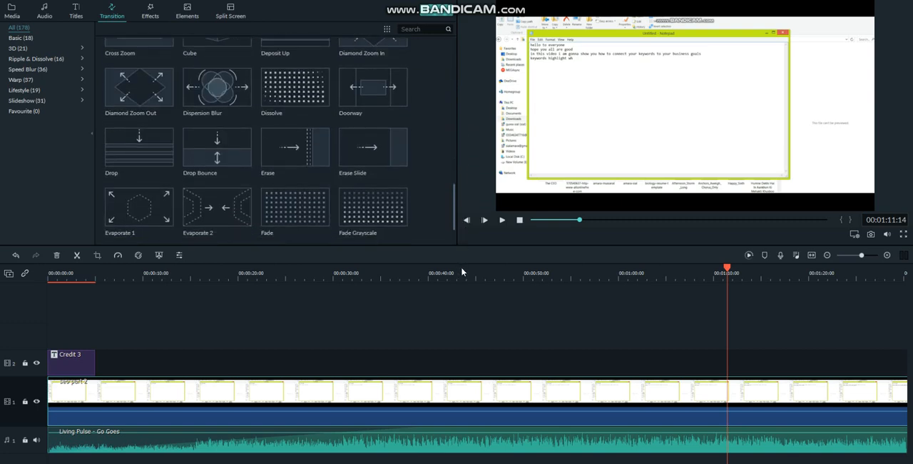
{"action": "mouse_move", "coordinate": [363, 218]}
{"action": "left_click", "coordinate": [374, 208]}
{"action": "left_click", "coordinate": [314, 396]}
{"action": "left_click", "coordinate": [503, 220]}
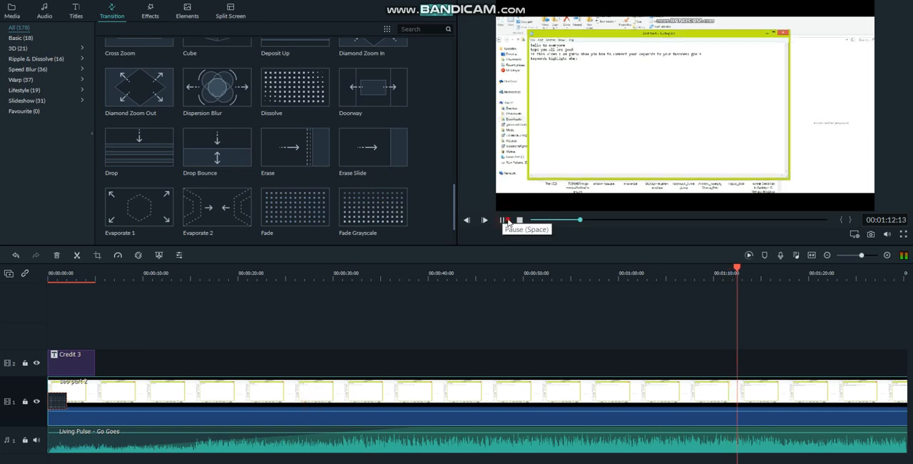
{"action": "left_click", "coordinate": [508, 222]}
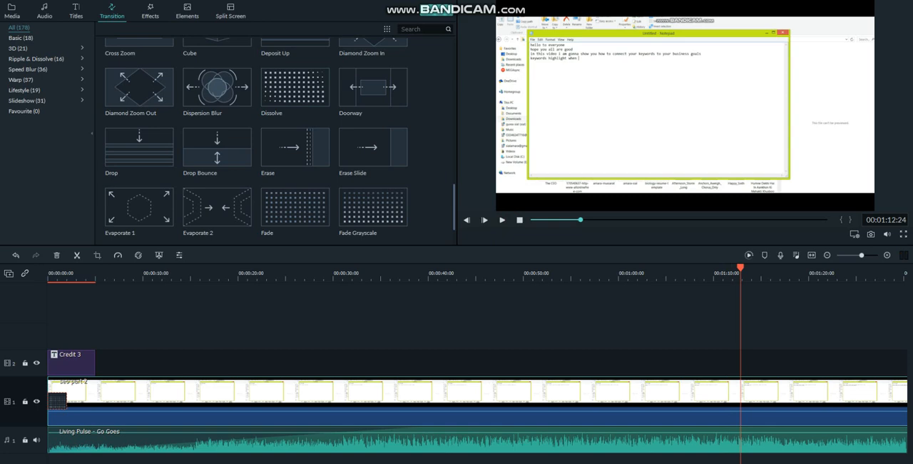
- Browse the transition categories 3D, Ripple & Dissolve, Speed Blur, Warp, Lifestyle, Slideshow and Favourite
{"action": "left_click", "coordinate": [17, 48]}
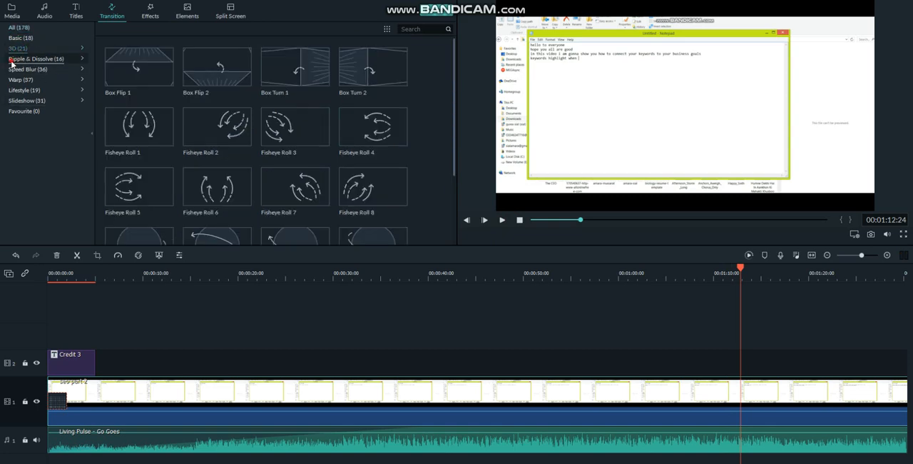
{"action": "left_click", "coordinate": [10, 61]}
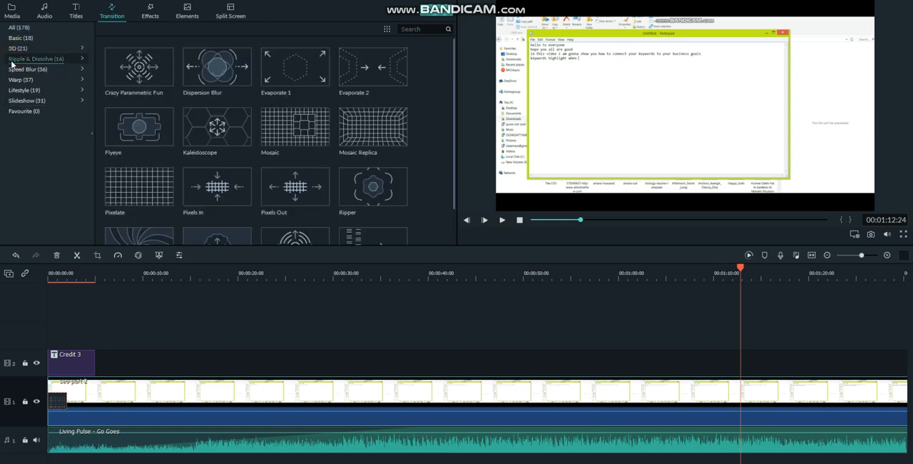
{"action": "left_click", "coordinate": [15, 69]}
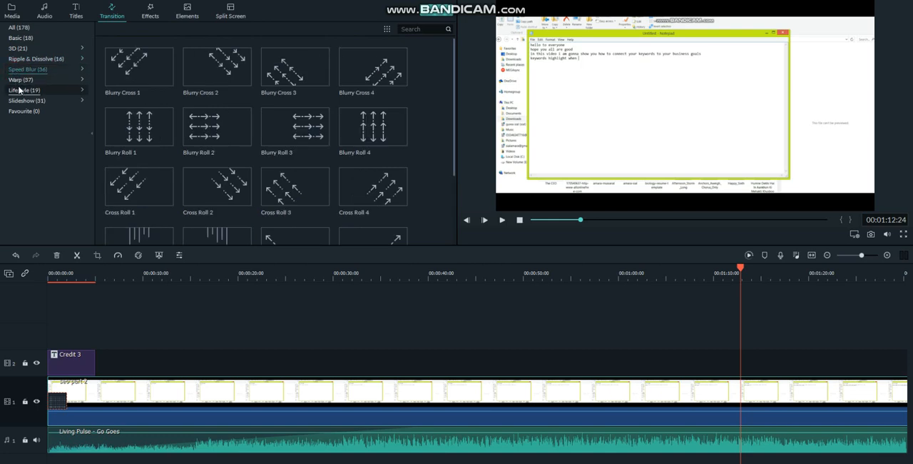
{"action": "left_click", "coordinate": [18, 80]}
{"action": "left_click", "coordinate": [22, 91]}
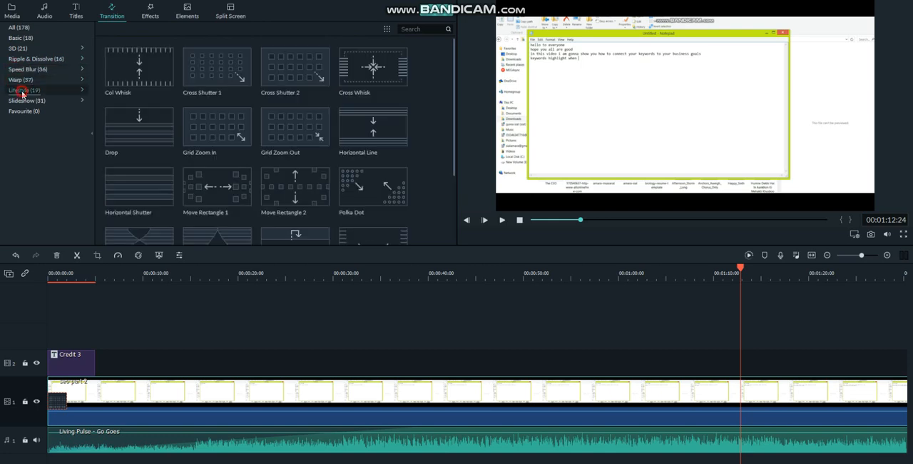
{"action": "left_click", "coordinate": [25, 100]}
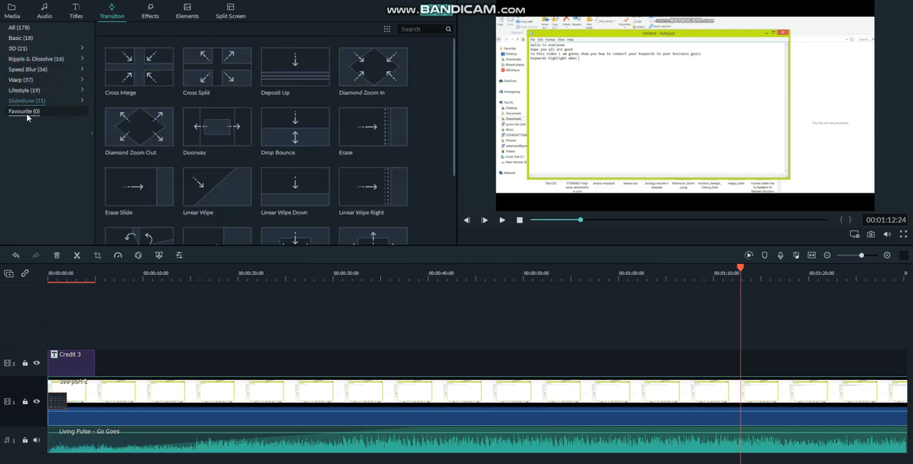
{"action": "left_click", "coordinate": [27, 112]}
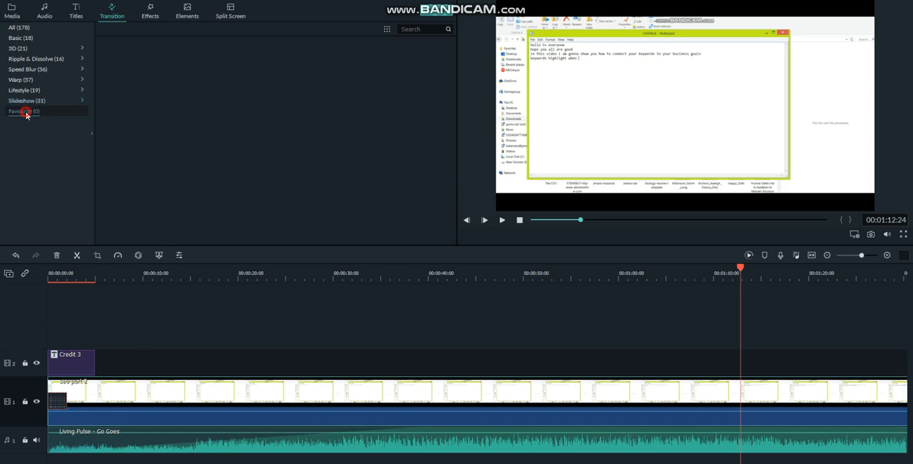
- Add the Aibao filter effect seven times in a row on the second video track, starting at about 1:12
{"action": "left_click", "coordinate": [20, 28]}
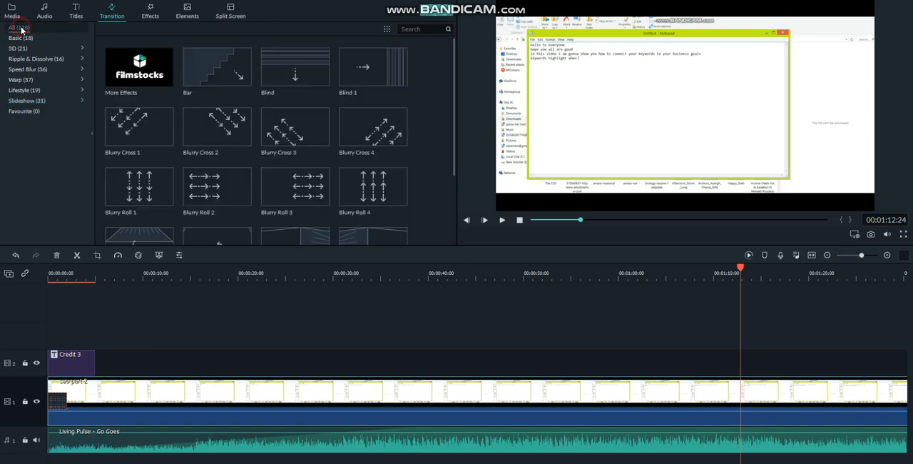
{"action": "left_click", "coordinate": [153, 16]}
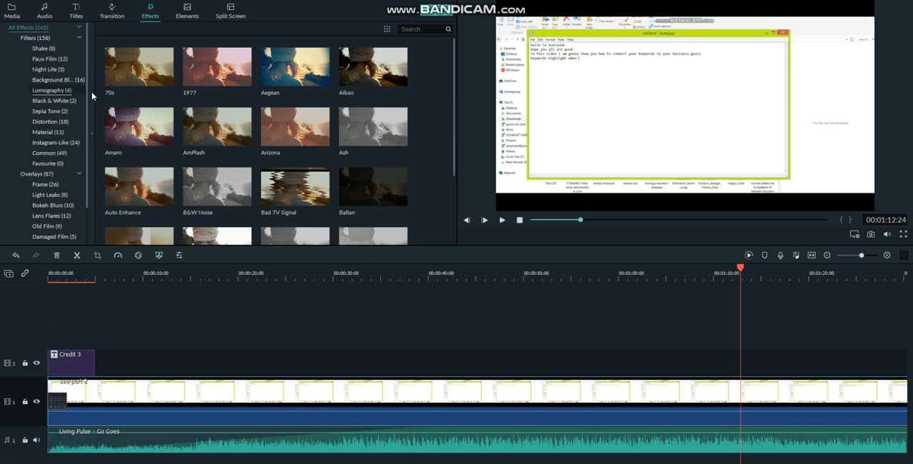
{"action": "left_click", "coordinate": [377, 69]}
{"action": "left_click", "coordinate": [378, 68]}
{"action": "left_click", "coordinate": [377, 68]}
{"action": "left_click", "coordinate": [378, 69]}
{"action": "left_click", "coordinate": [377, 68]}
{"action": "left_click", "coordinate": [377, 69]}
{"action": "left_click", "coordinate": [377, 68]}
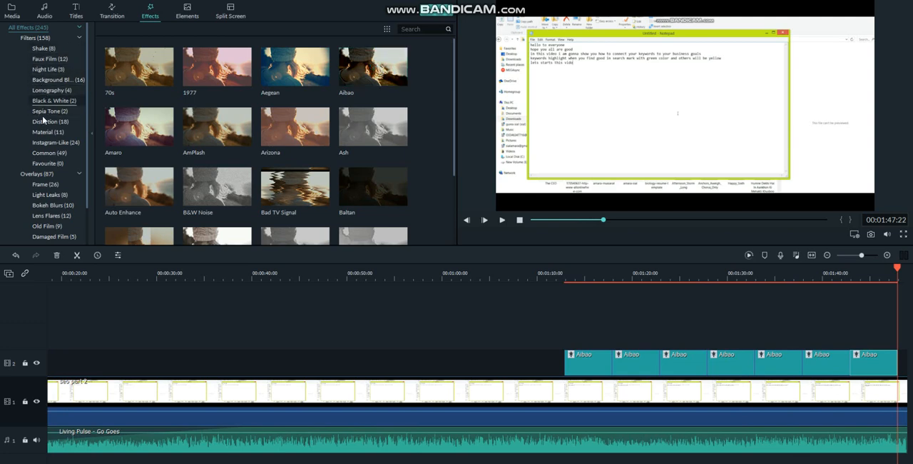
- Browse the Faux Film, Black & White, Common and Distortion filter categories and look further down the effects list
{"action": "left_click", "coordinate": [45, 60]}
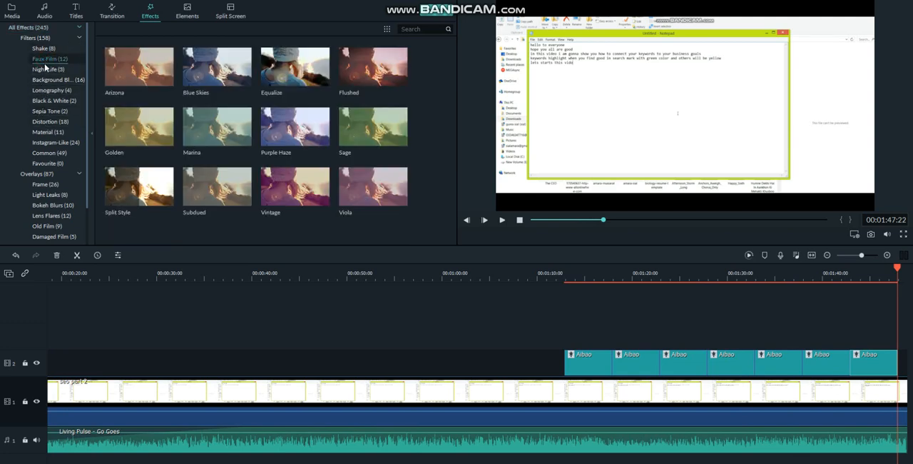
{"action": "left_click", "coordinate": [48, 101]}
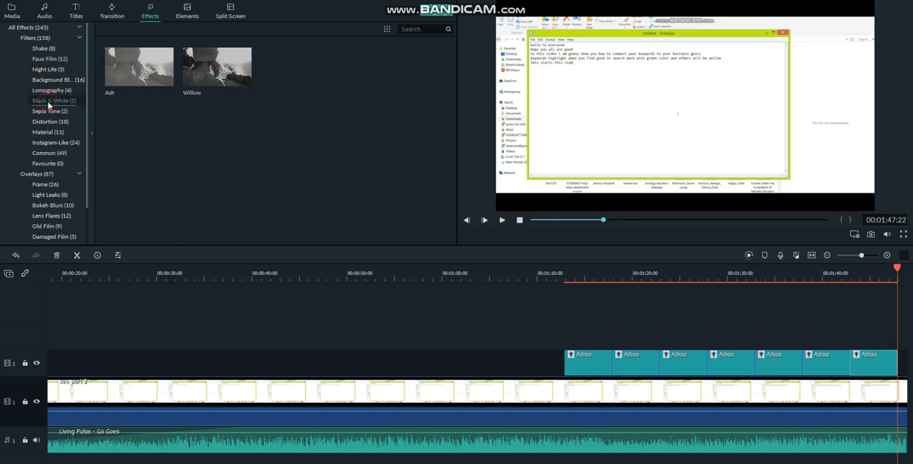
{"action": "left_click", "coordinate": [49, 155]}
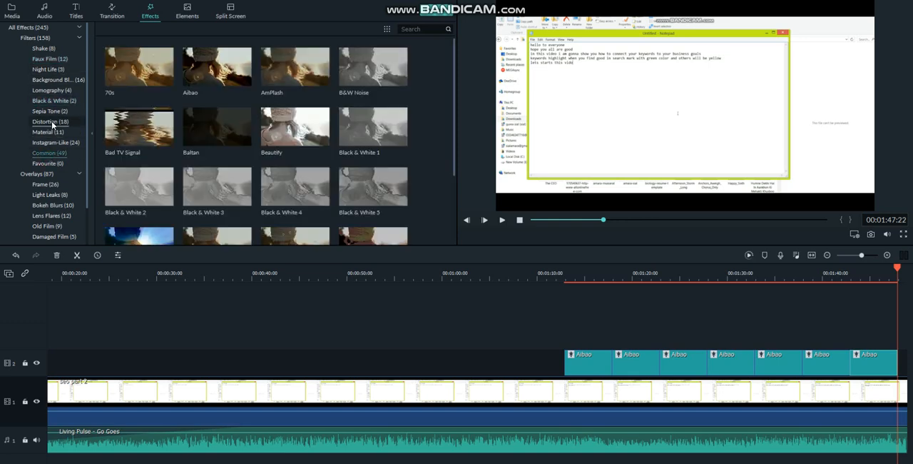
{"action": "left_click", "coordinate": [50, 123]}
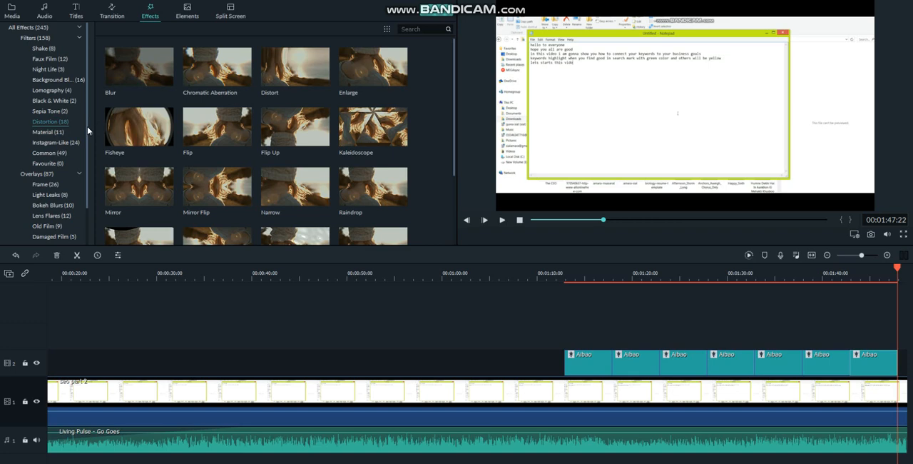
{"action": "left_click_drag", "start_coordinate": [88, 129], "coordinate": [93, 186]}
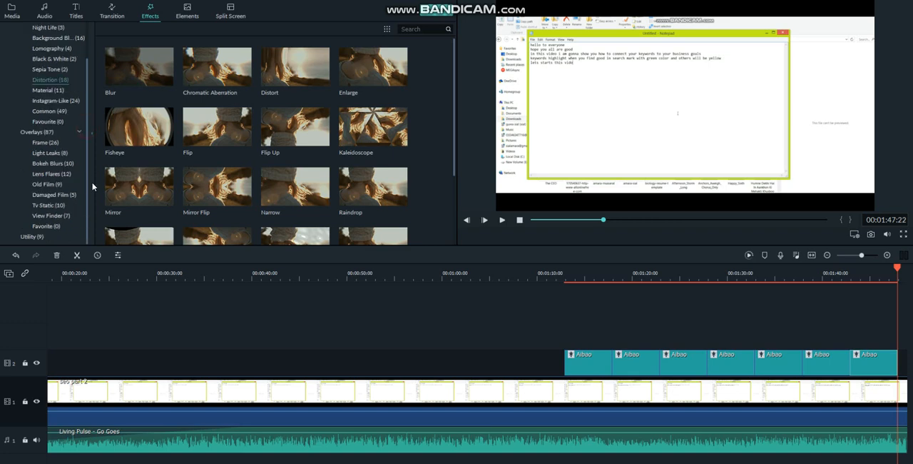
- Download the Pro Viewfinder overlay and add it after the Aibao effects, and add Badge Element 5 at about 2:05
{"action": "left_click", "coordinate": [47, 217]}
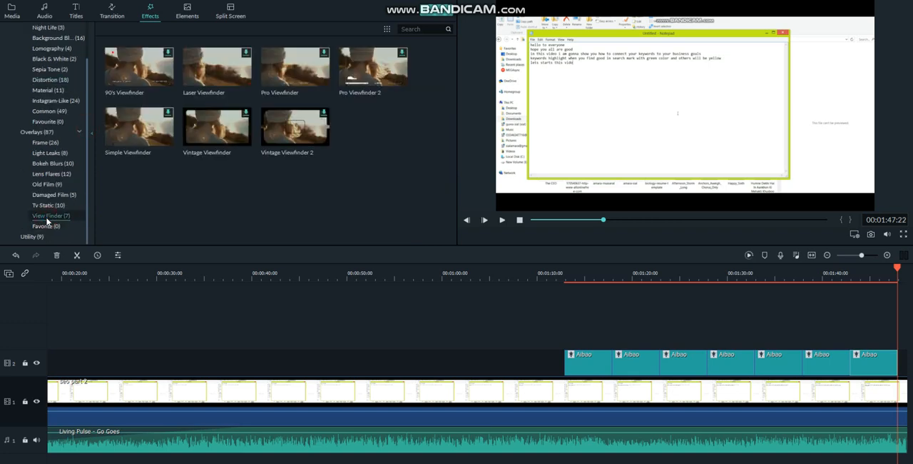
{"action": "left_click", "coordinate": [328, 52]}
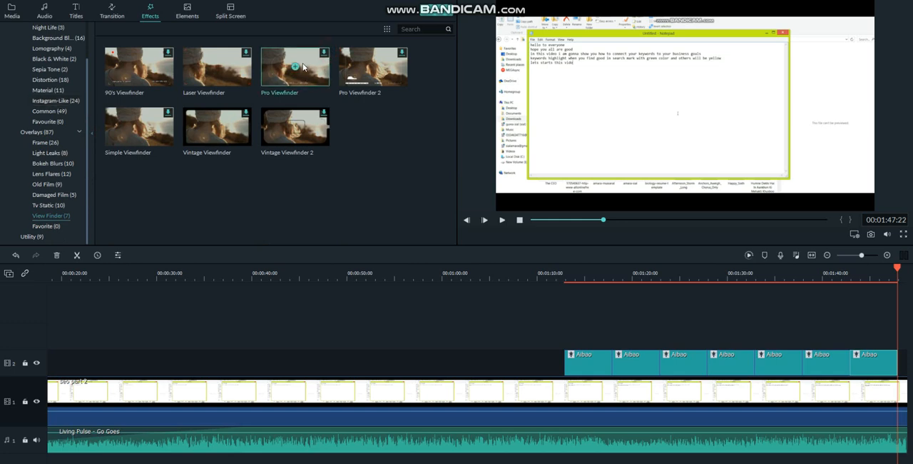
{"action": "left_click", "coordinate": [298, 67]}
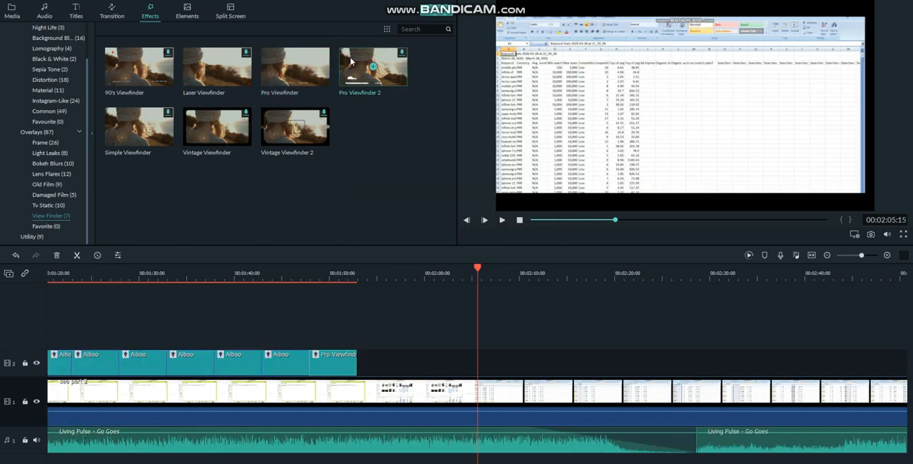
{"action": "left_click", "coordinate": [189, 16]}
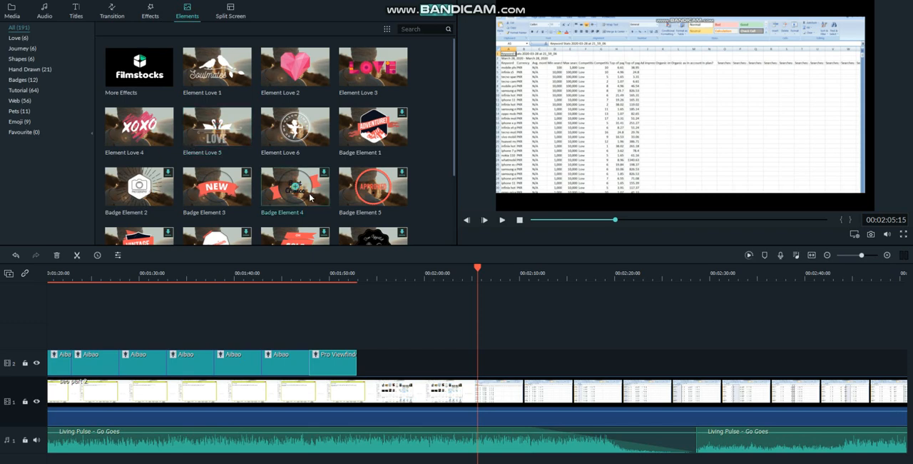
{"action": "double_click", "coordinate": [379, 192]}
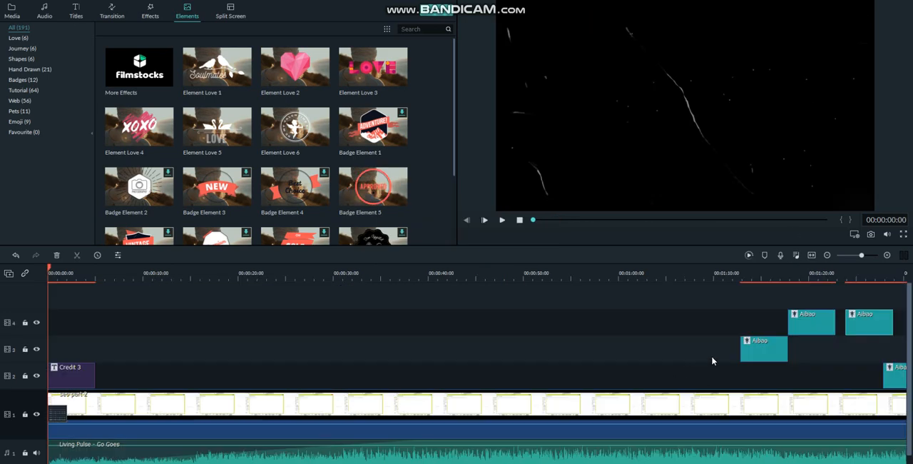
- Rearrange four Aibao effects: one on track 4 at about 1:08, two on track 3, and one on track 2 at about 1:00
{"action": "left_click_drag", "start_coordinate": [766, 351], "coordinate": [719, 323]}
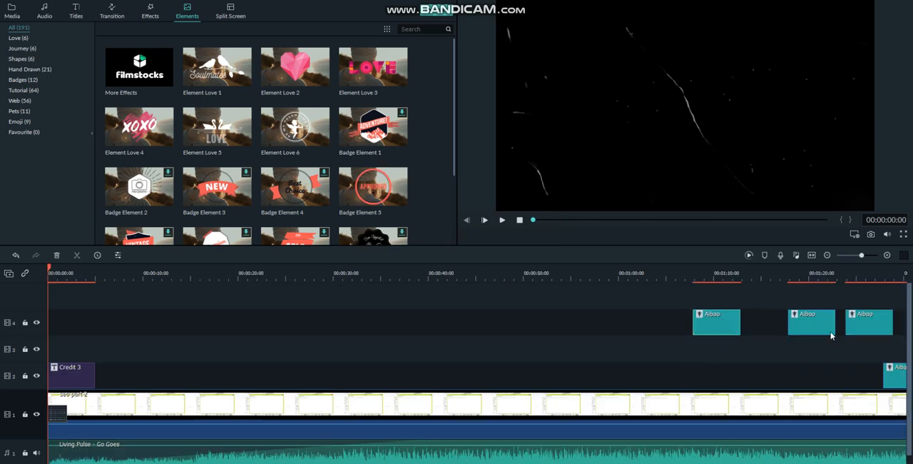
{"action": "left_click_drag", "start_coordinate": [823, 333], "coordinate": [822, 360]}
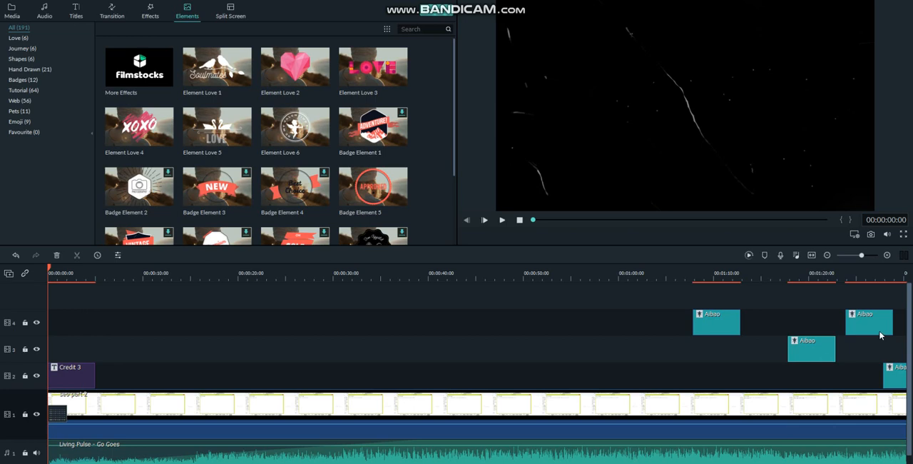
{"action": "left_click_drag", "start_coordinate": [880, 334], "coordinate": [890, 351]}
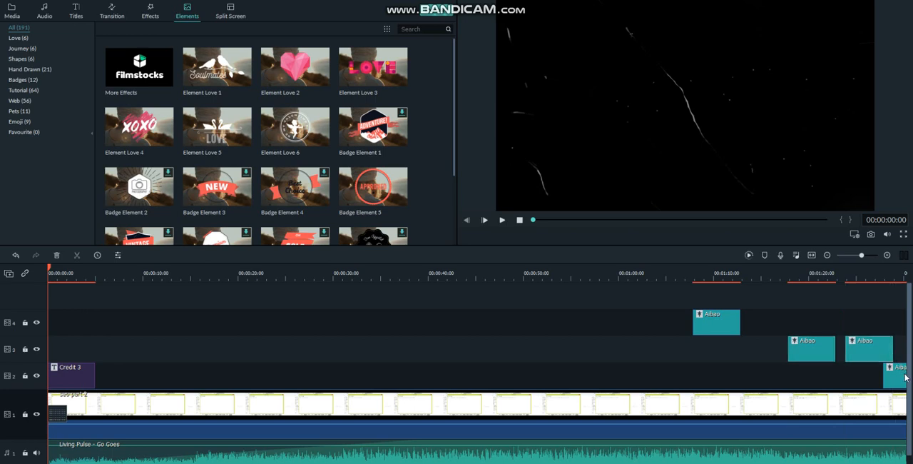
{"action": "left_click_drag", "start_coordinate": [905, 379], "coordinate": [653, 383]}
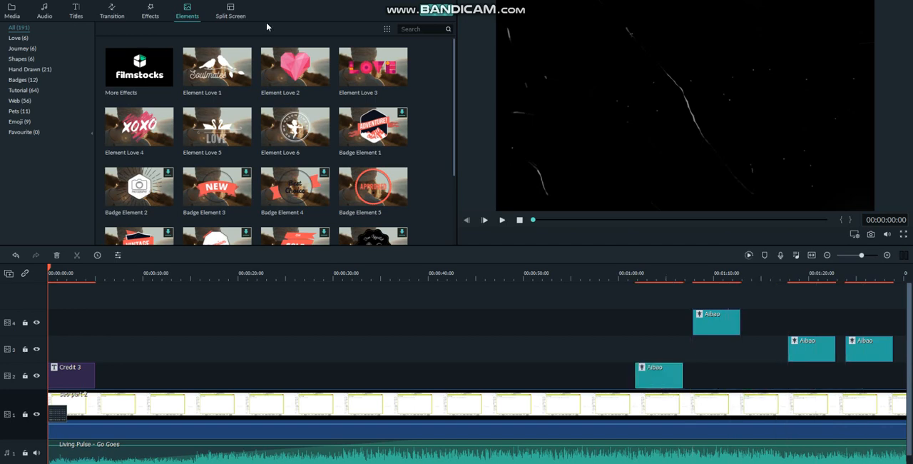
- Browse the element categories Tutorial, Web, Pets, Emoji, Favourite, Love, Hand Drawn and Badges
{"action": "left_click", "coordinate": [16, 91]}
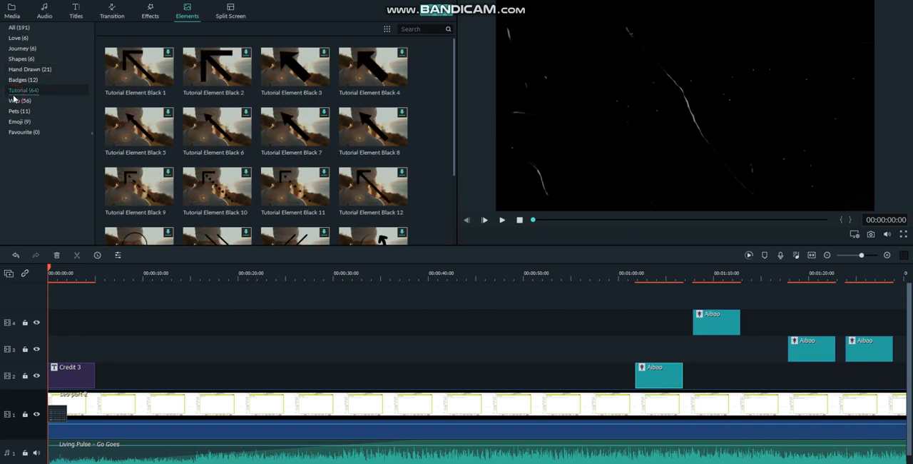
{"action": "left_click", "coordinate": [15, 100]}
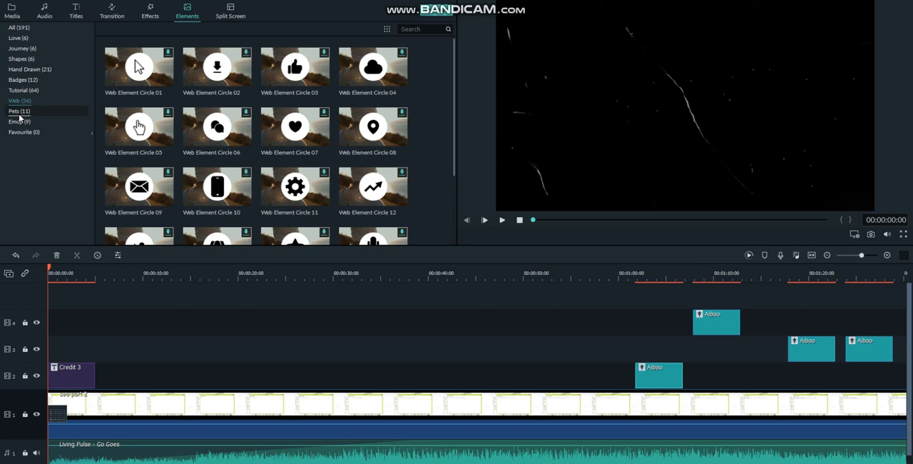
{"action": "left_click", "coordinate": [19, 113]}
{"action": "left_click", "coordinate": [19, 124]}
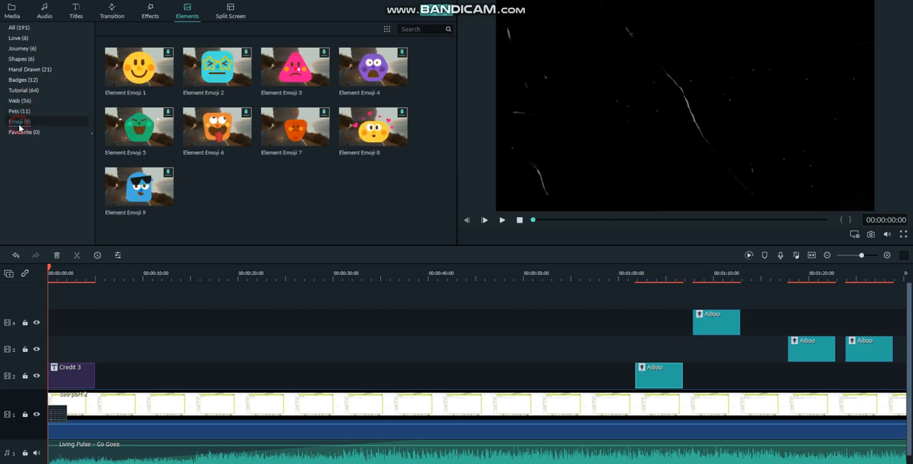
{"action": "left_click", "coordinate": [22, 133]}
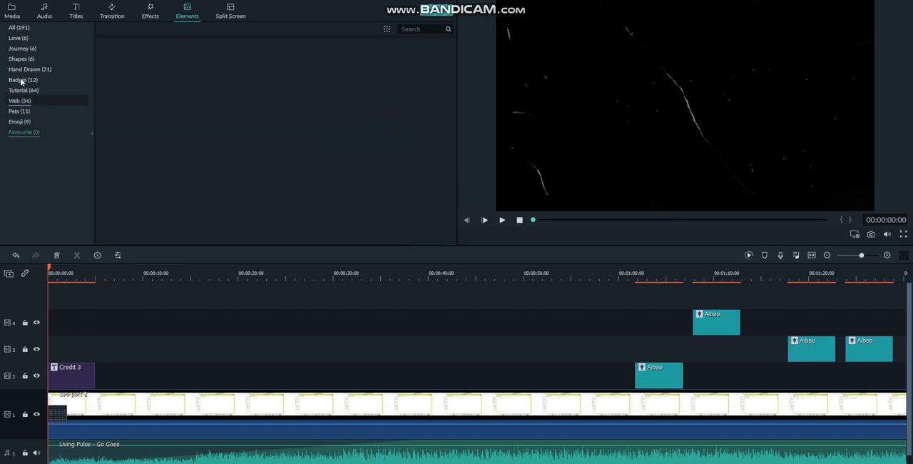
{"action": "left_click", "coordinate": [19, 40]}
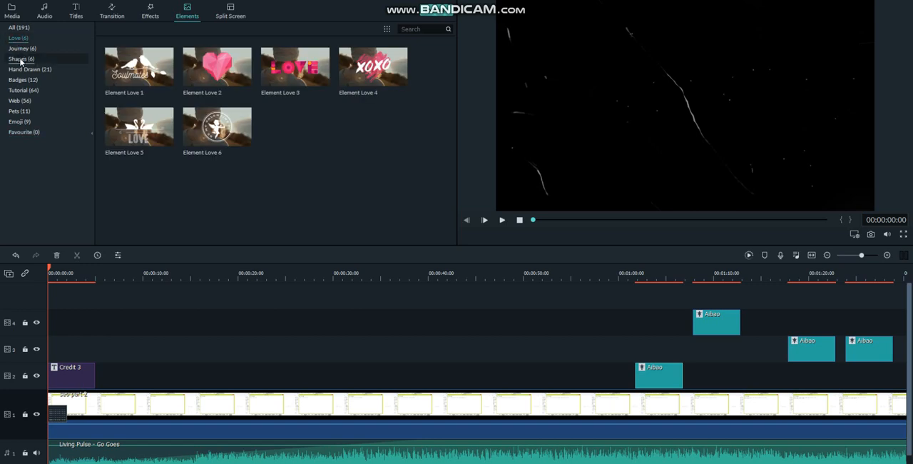
{"action": "left_click", "coordinate": [24, 70]}
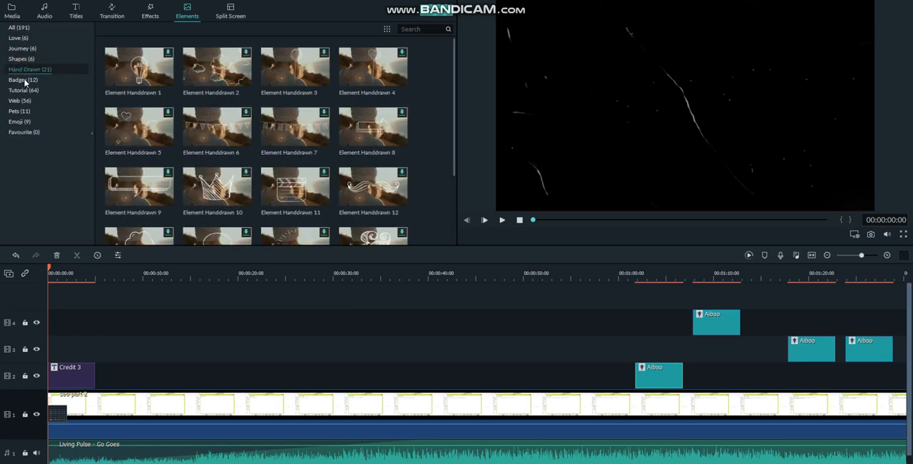
{"action": "left_click", "coordinate": [25, 80]}
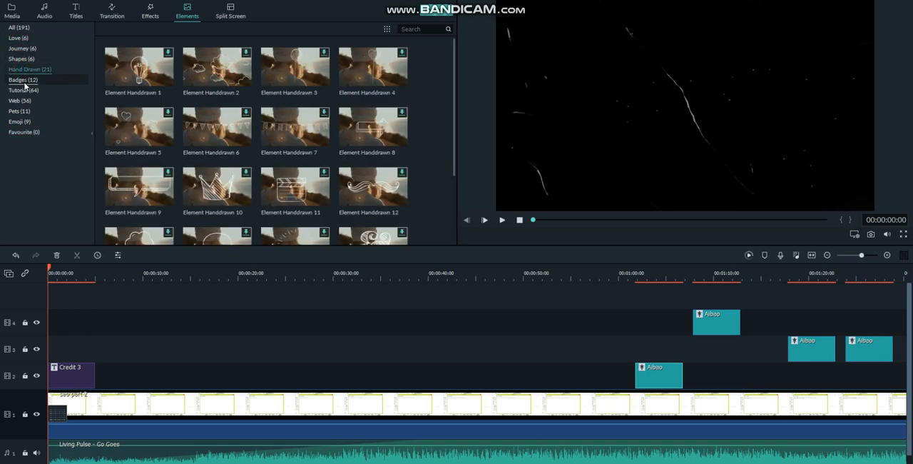
- Insert the two-by-two, four-section split screen layout at the start of the timeline and cancel the media file import
{"action": "left_click", "coordinate": [243, 13]}
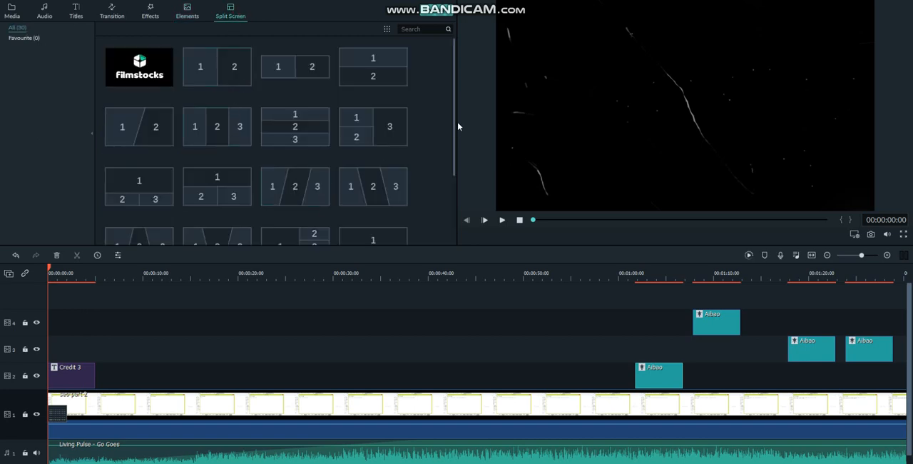
{"action": "left_click_drag", "start_coordinate": [457, 122], "coordinate": [467, 194]}
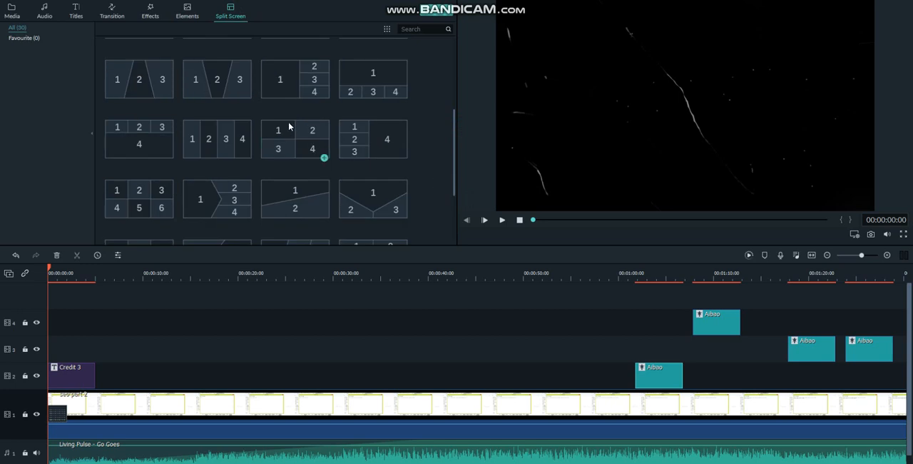
{"action": "left_click", "coordinate": [325, 158]}
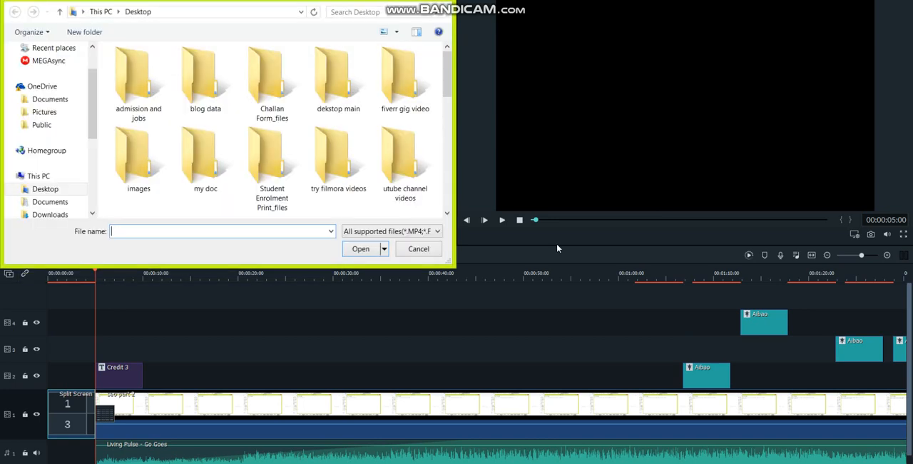
{"action": "left_click", "coordinate": [420, 249]}
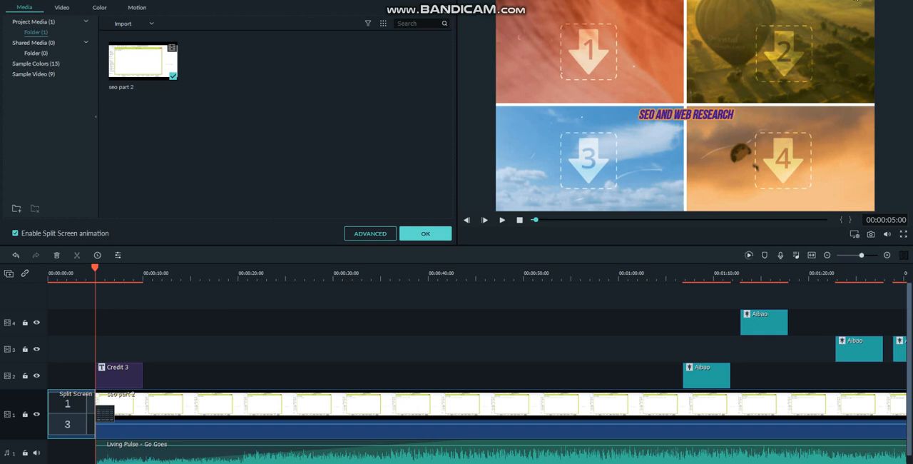
- Preview the edited video from about 0:05, jump ahead to check the Aibao effects, and resume playback from about 1:17
{"action": "scroll", "coordinate": [457, 373], "scroll_direction": "down", "scroll_amount": 1}
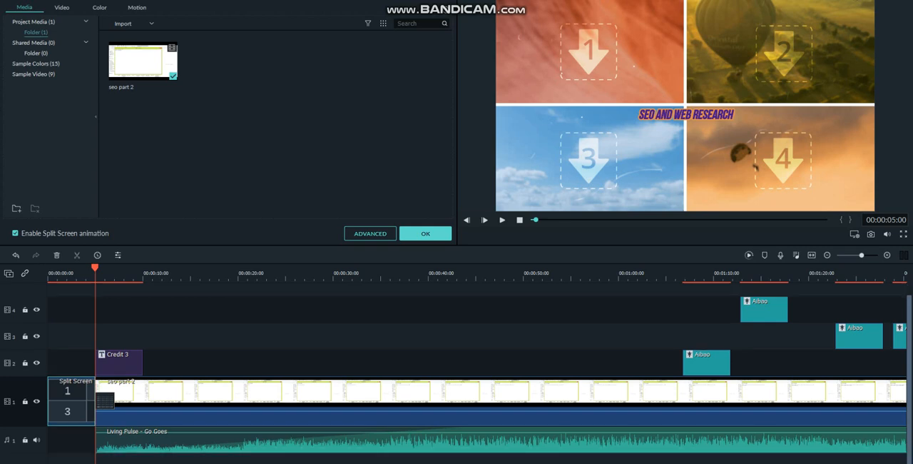
{"action": "left_click", "coordinate": [503, 220]}
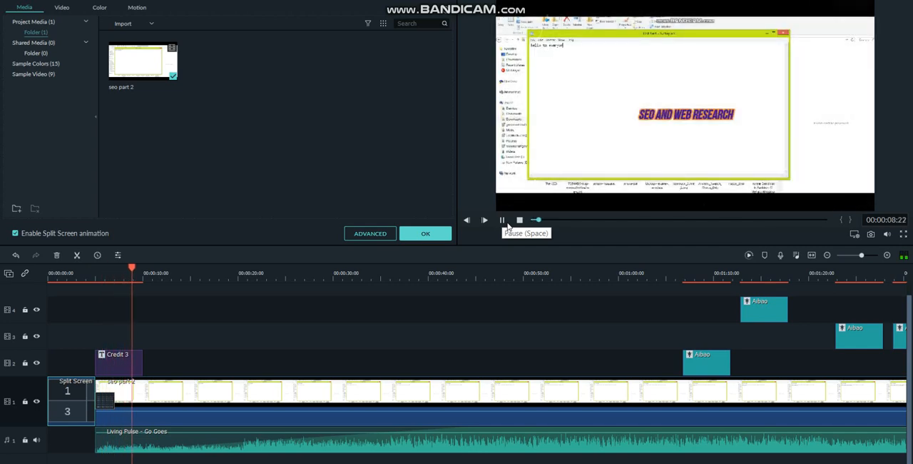
{"action": "left_click", "coordinate": [669, 378]}
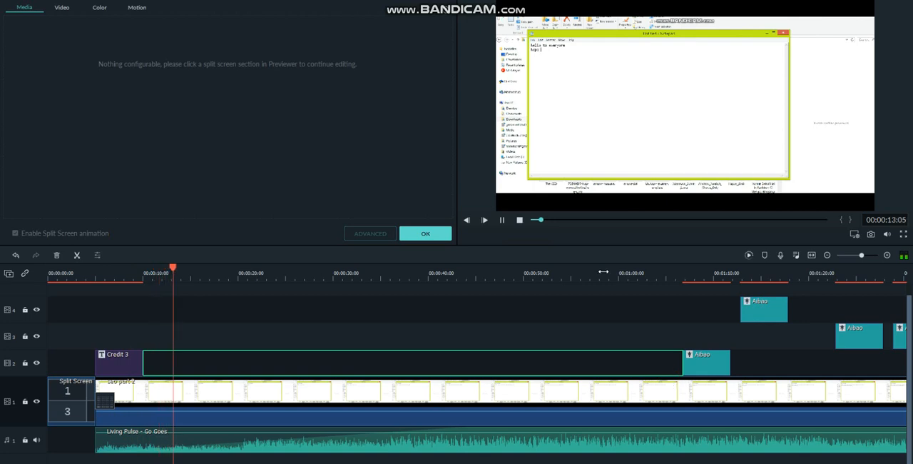
{"action": "left_click", "coordinate": [602, 221]}
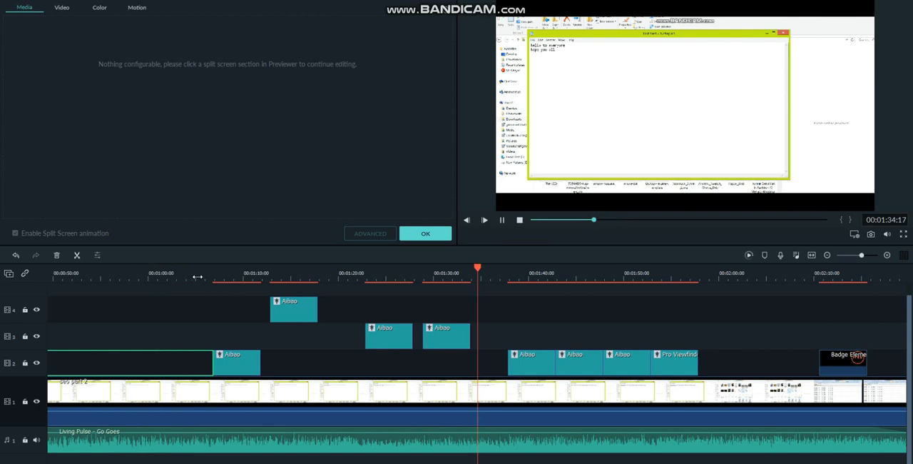
{"action": "left_click", "coordinate": [592, 220]}
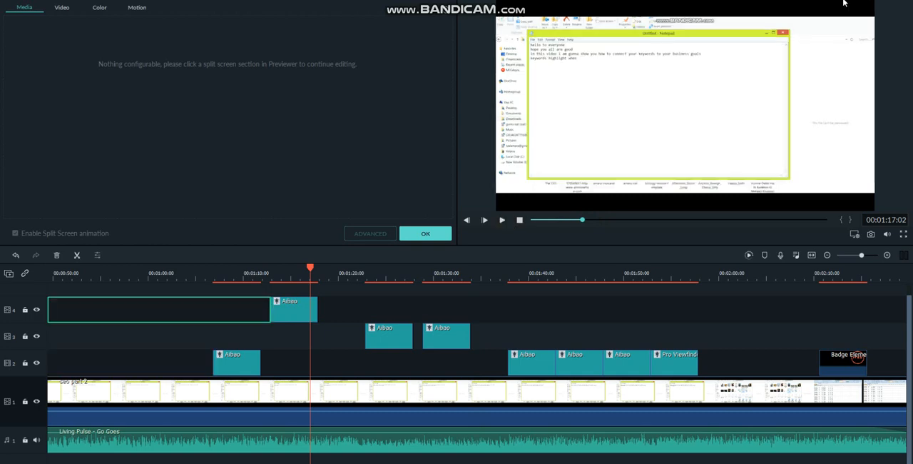
{"action": "left_click", "coordinate": [504, 220]}
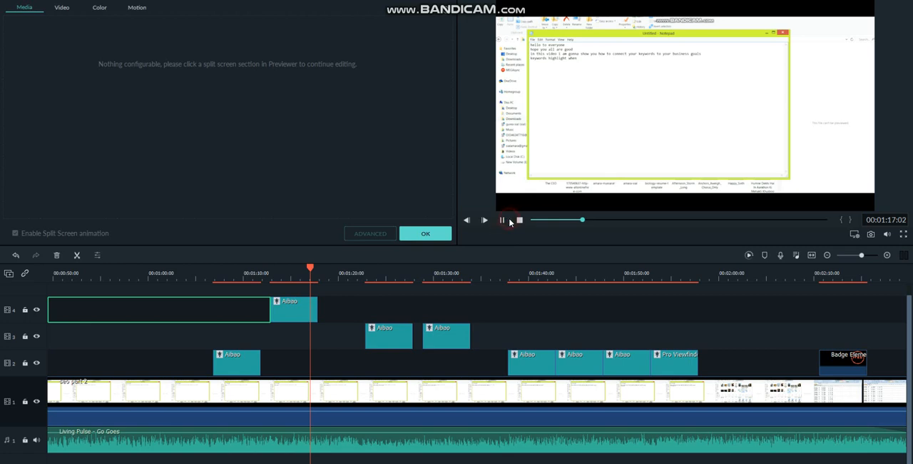